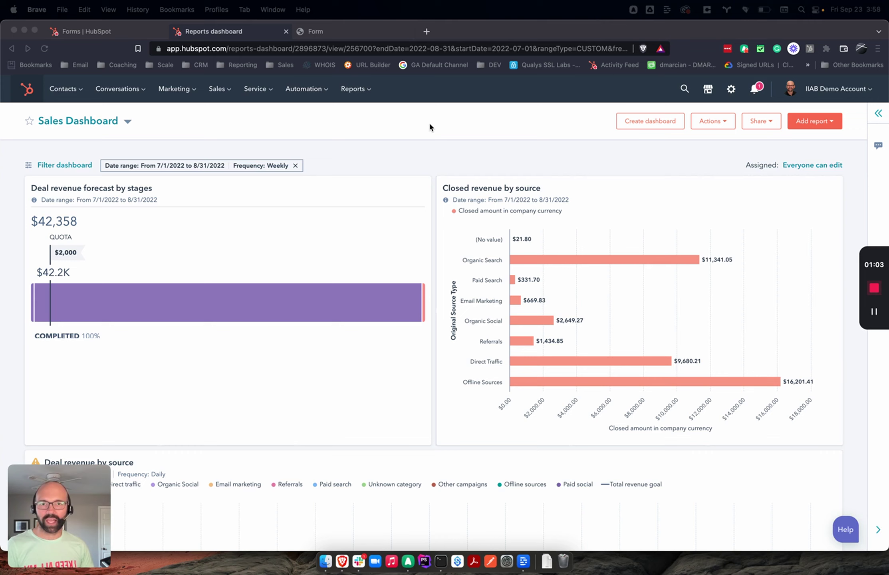
Step: Go from the sales dashboard via the empty Payments list to the Products settings page
left_click(215, 92)
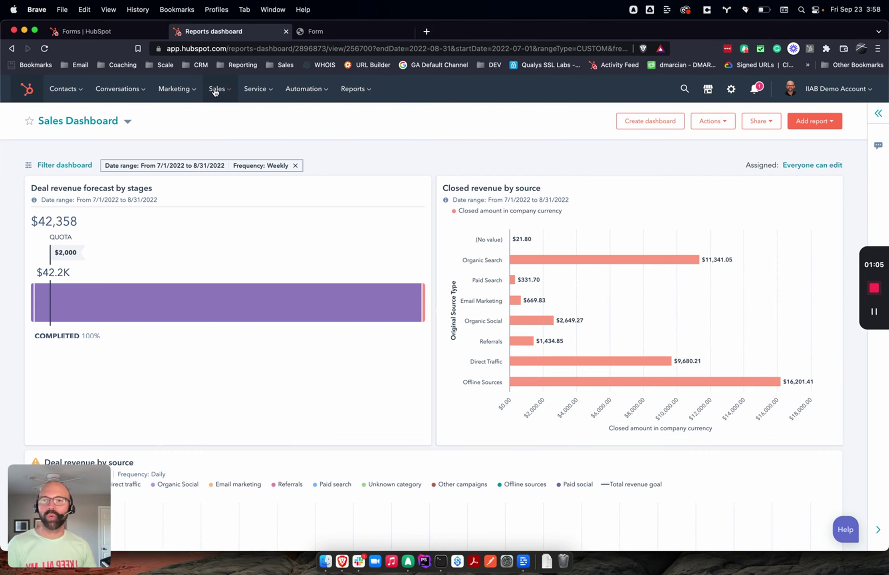
left_click(216, 92)
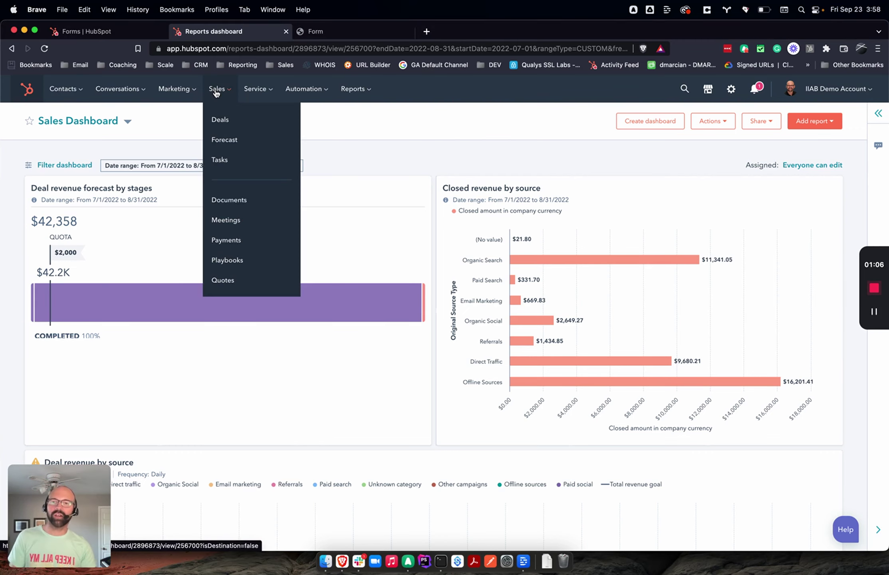
left_click(248, 241)
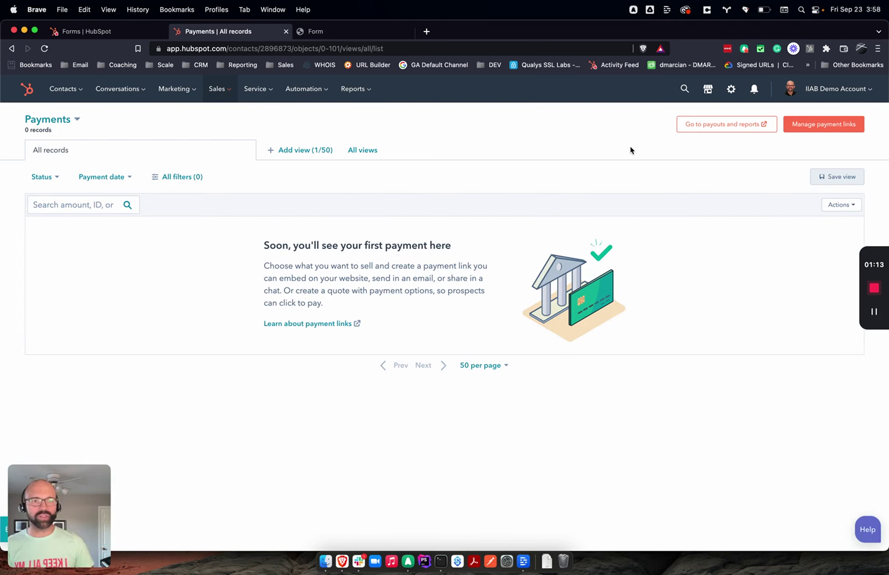
left_click(846, 125)
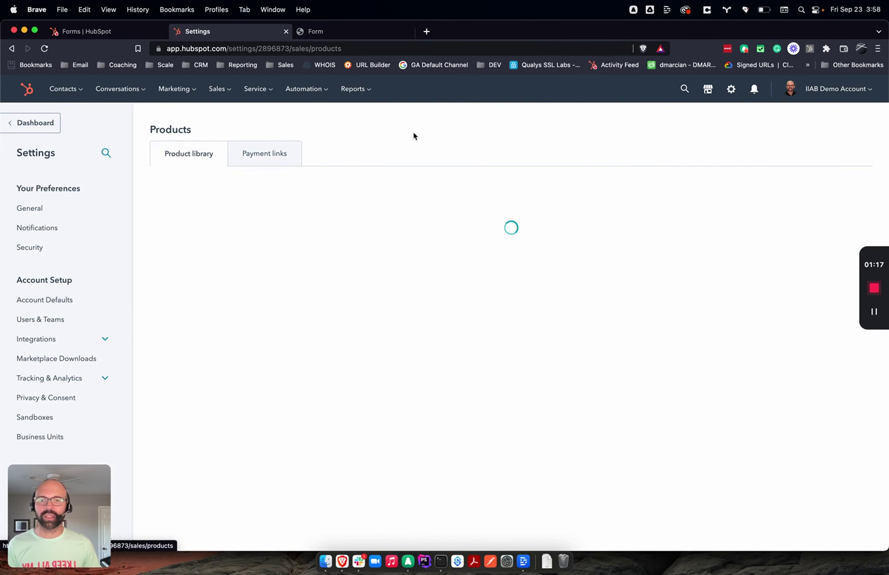
Step: Name the new product '2022 October in-person Workshop'
left_click(823, 187)
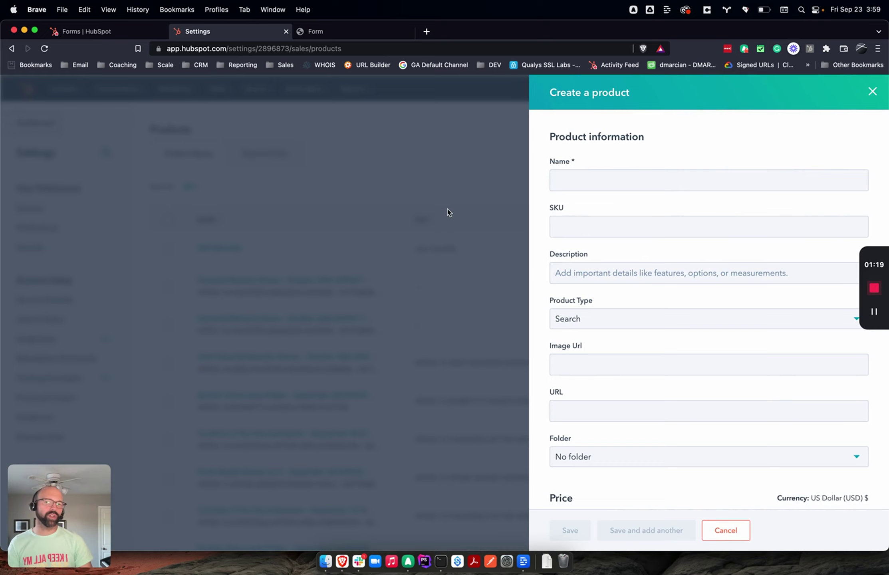
left_click(614, 178)
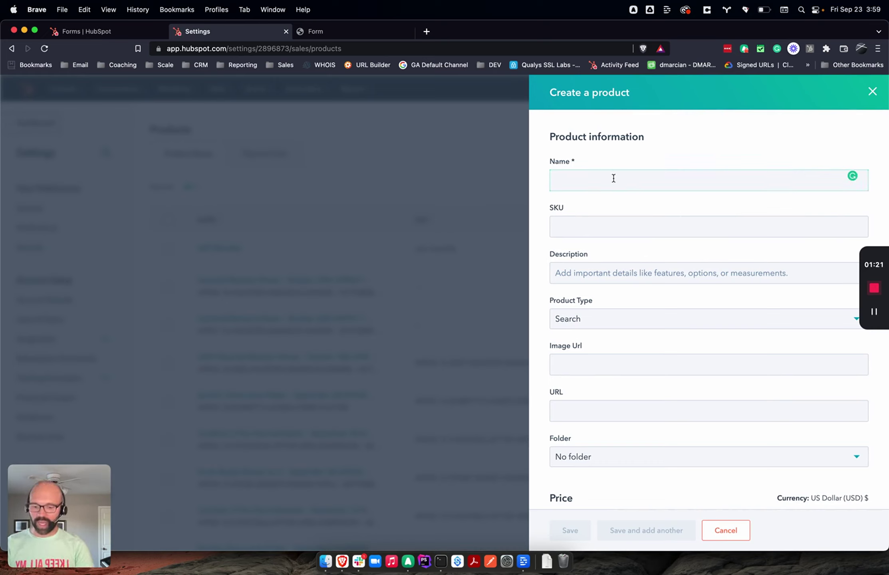
type("October ")
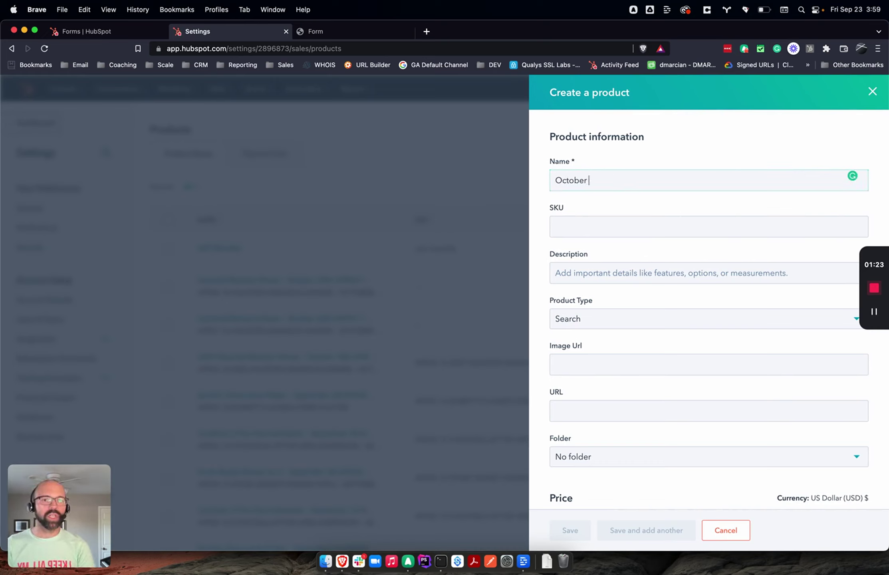
type("in -person")
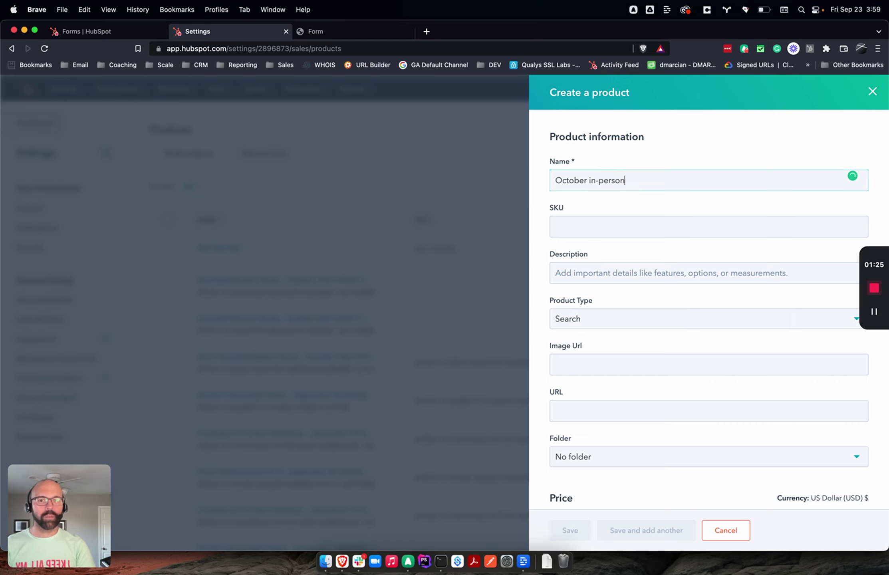
type(" Workshop")
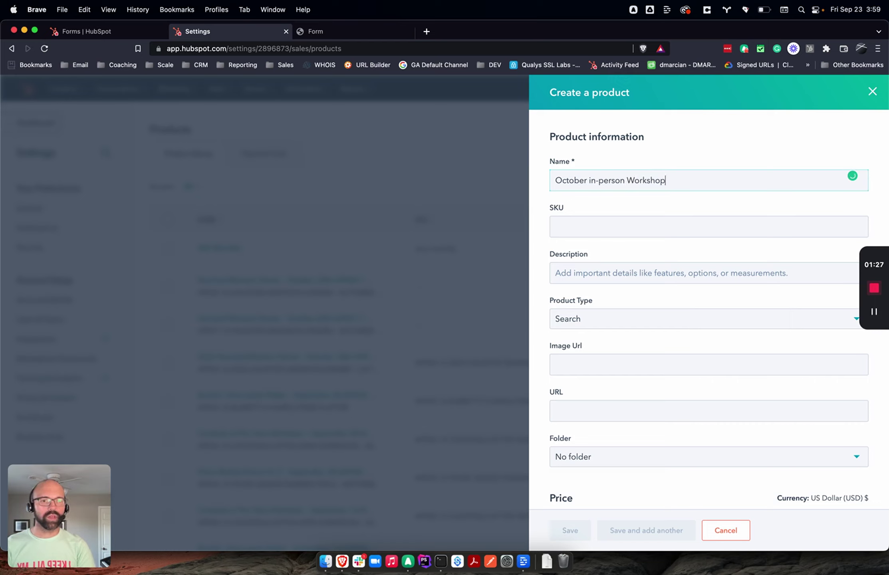
left_click(555, 180)
type("2022")
key("Tab")
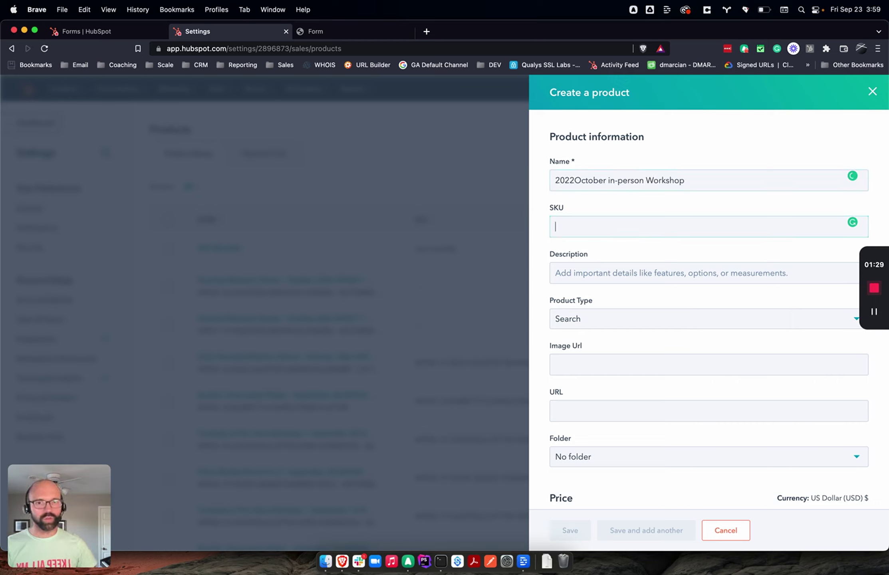
left_click(574, 180)
Step: Write the description 'Come join us live about a workshop on buliding out your sale process!'
left_click(587, 272)
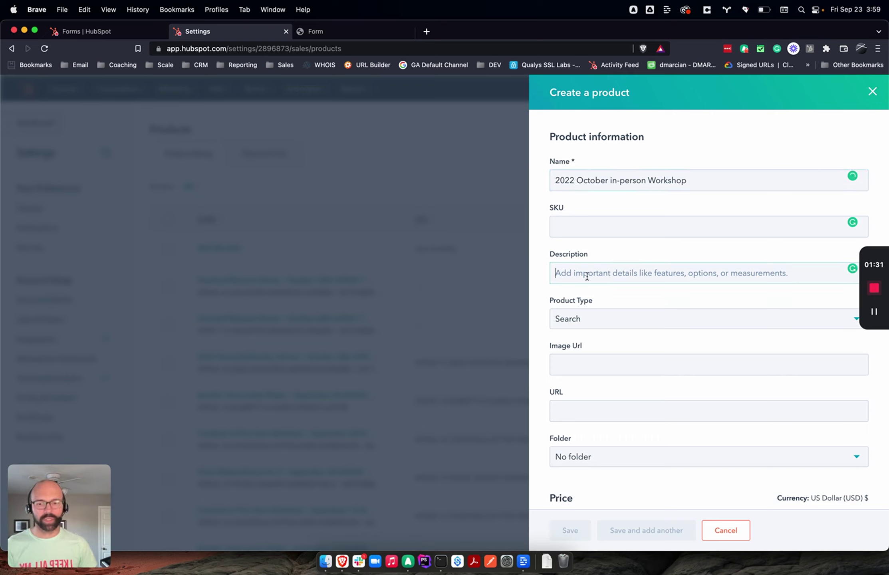
type("Come ")
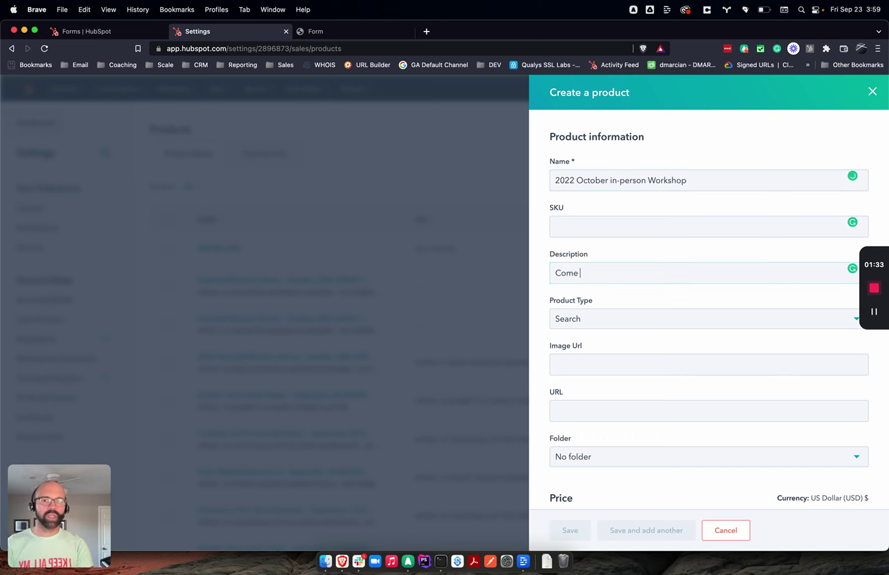
type("join us live ")
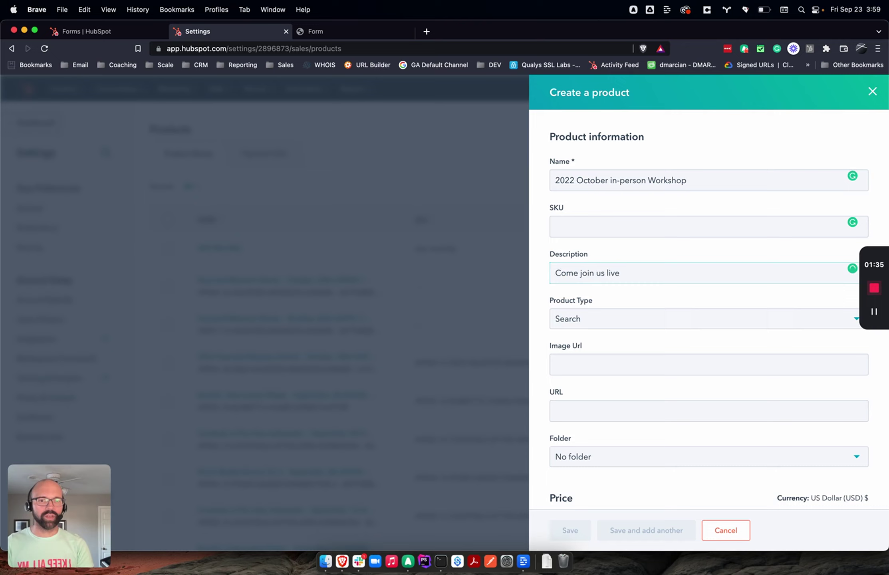
type("about a workd")
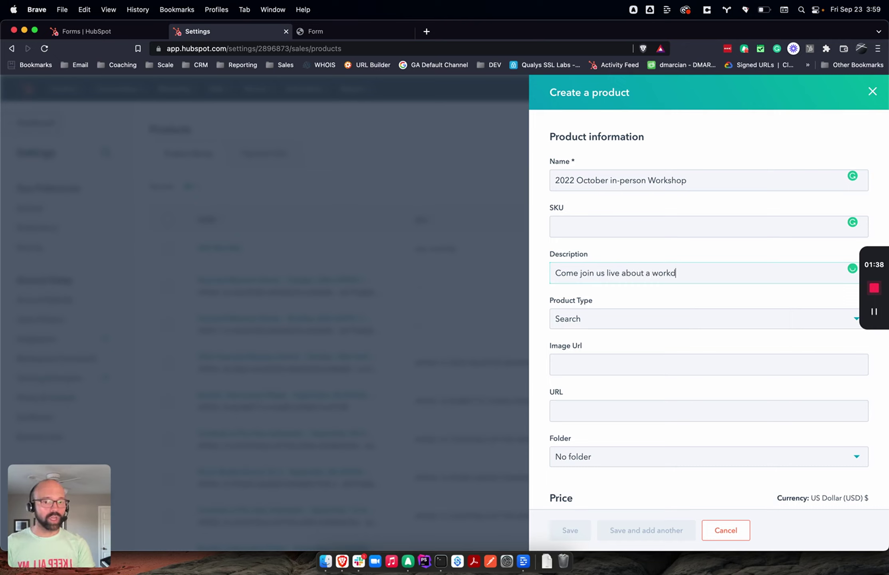
key("BackSpace")
type("shop")
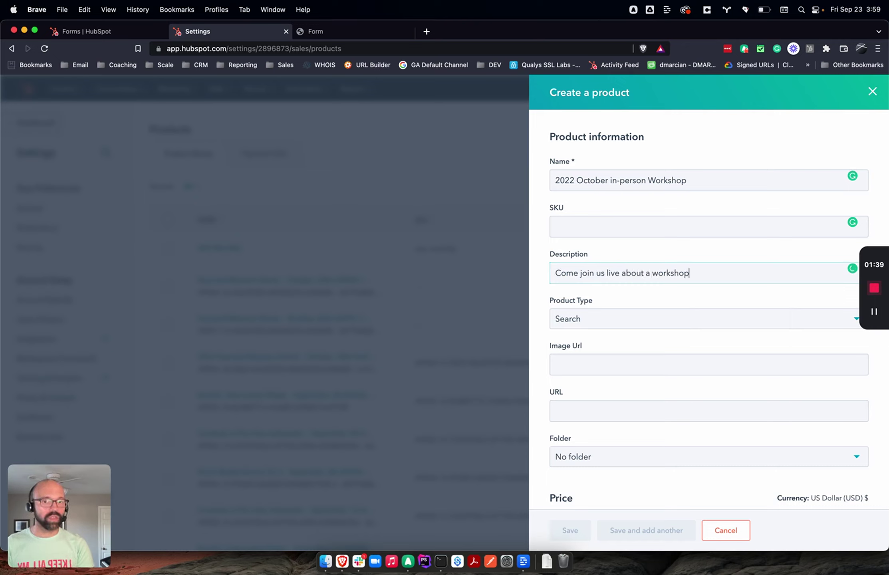
type(" on buliding ")
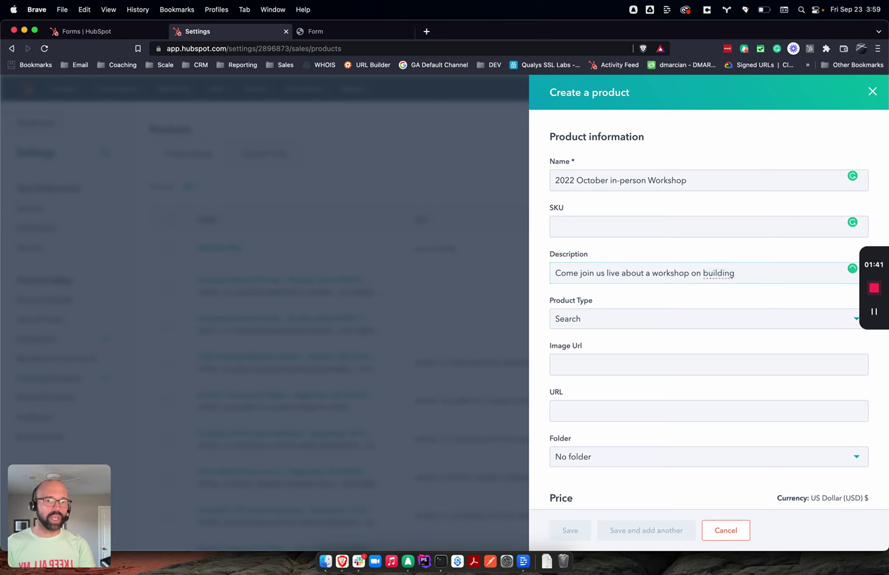
type("out your sa")
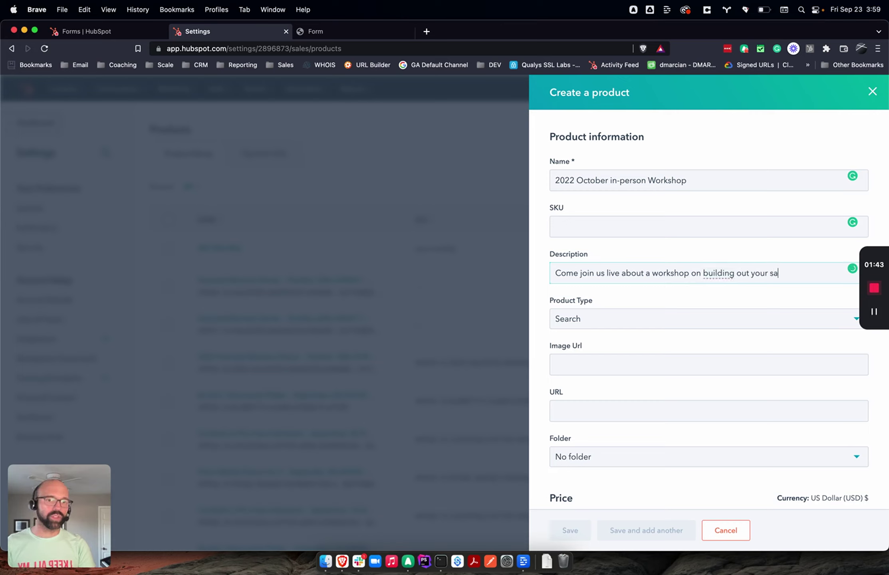
type("le process!")
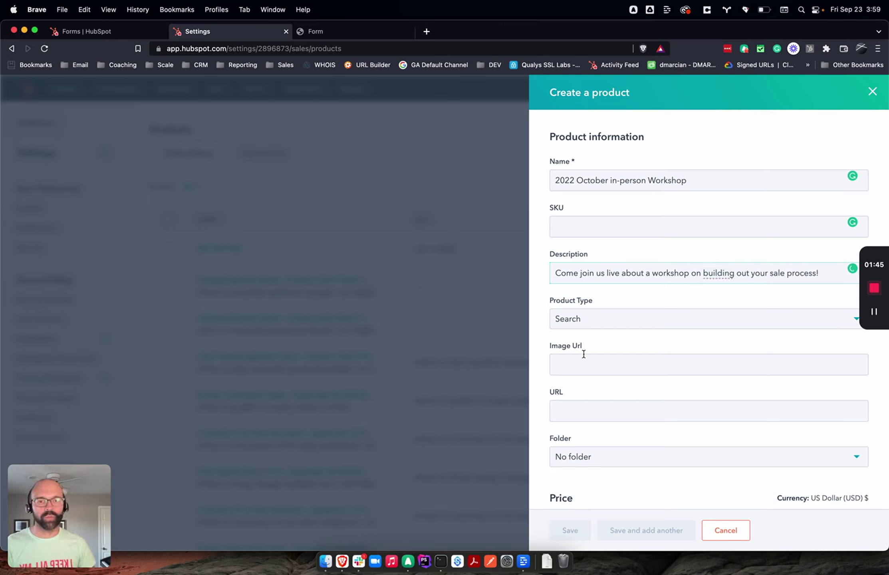
Step: Set the product type to Non-Inventory
left_click(587, 325)
left_click(624, 384)
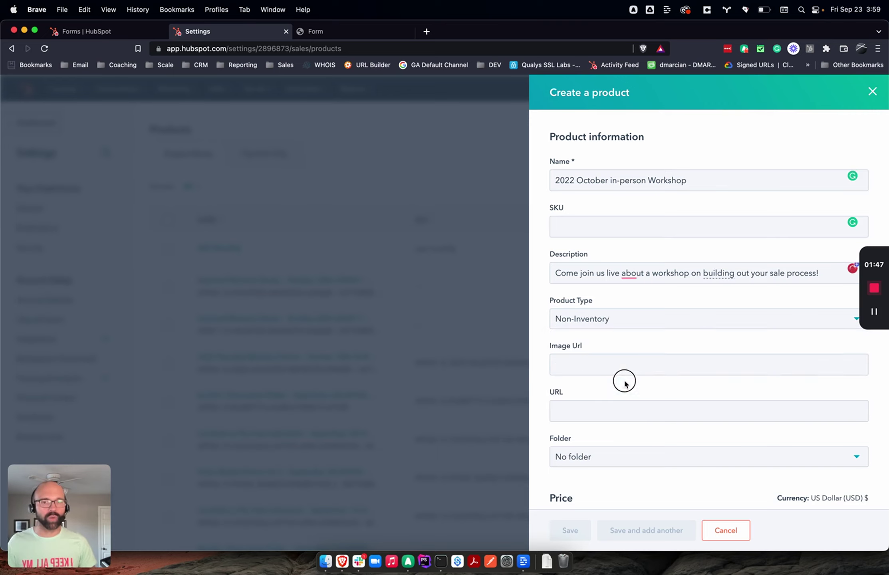
left_click(605, 320)
left_click(600, 365)
left_click(608, 324)
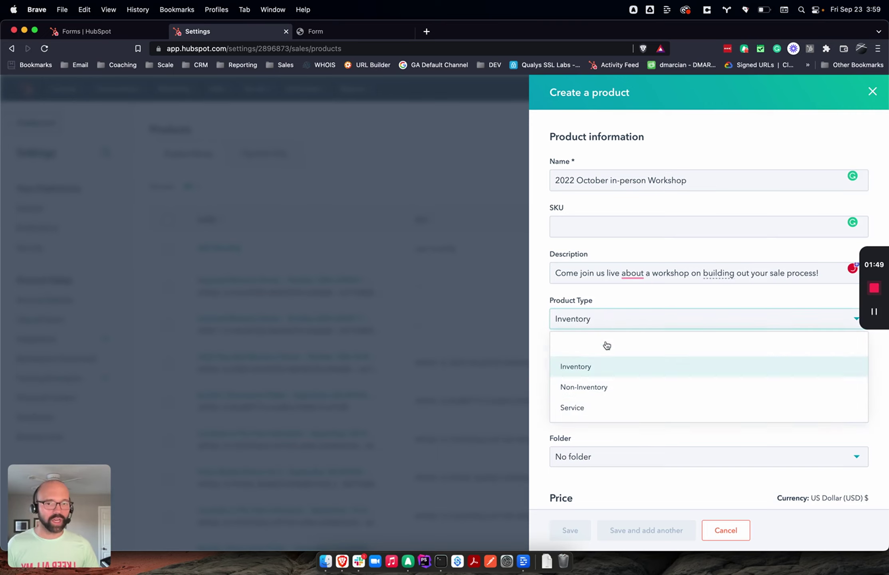
left_click(597, 385)
scroll(597, 384, "down", 5)
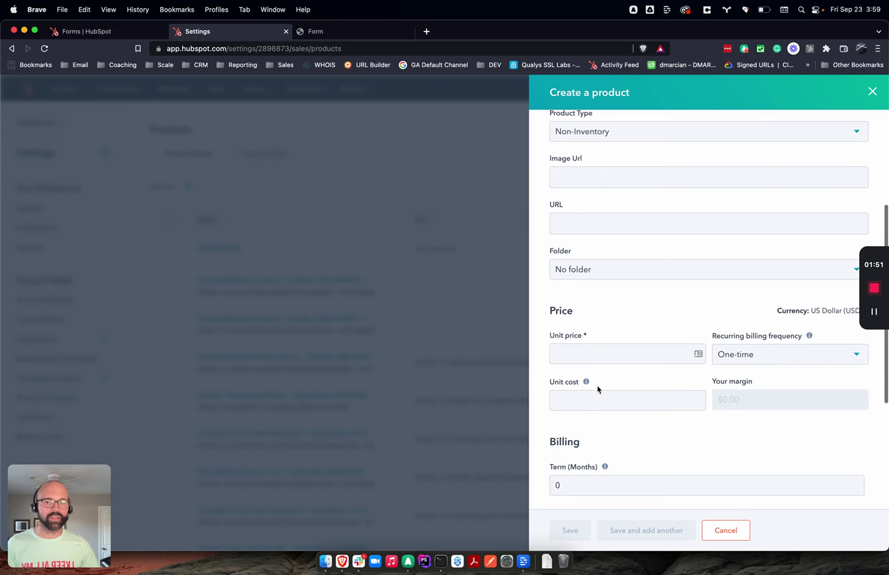
scroll(596, 384, "down", 1)
Step: Give the product a $750.00 one-time unit price and a $250.00 unit cost
left_click(596, 319)
type("750")
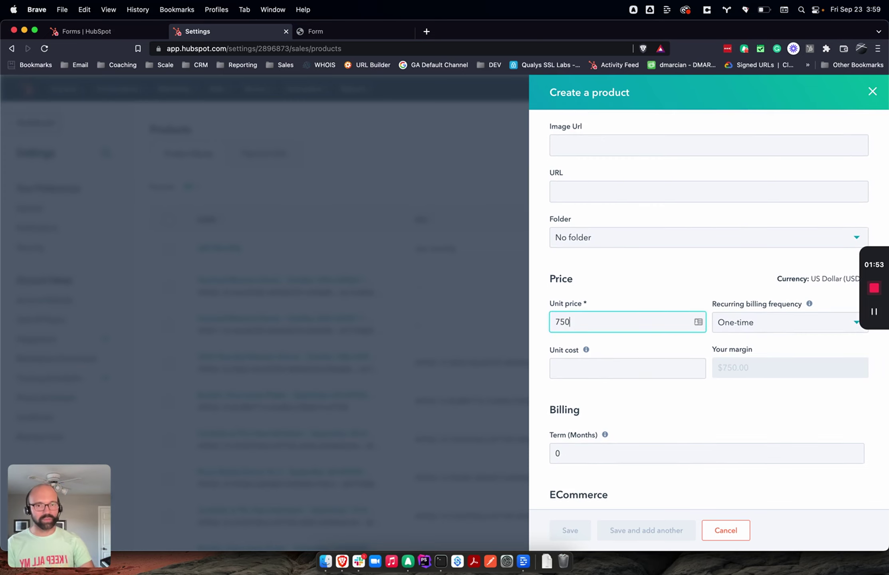
left_click(809, 303)
left_click(781, 331)
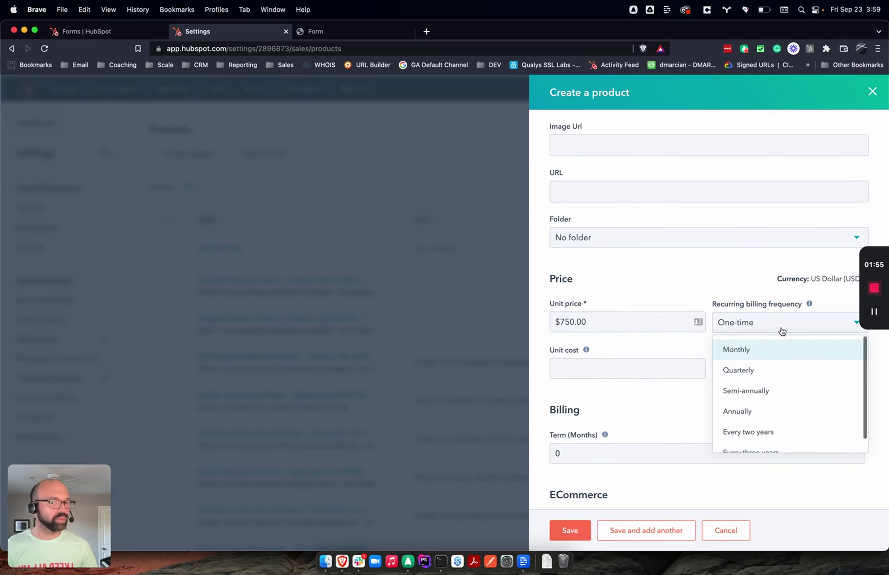
left_click(781, 331)
left_click(667, 370)
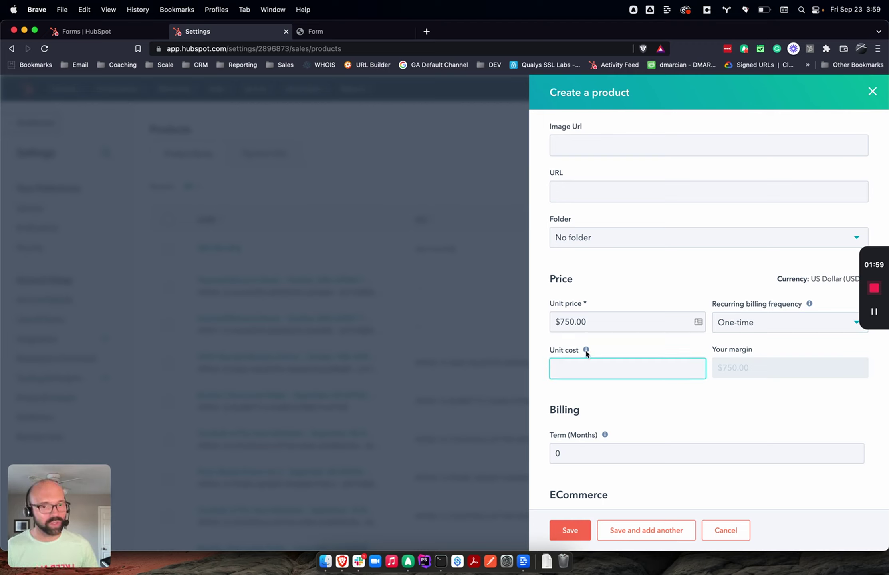
mouse_move(586, 351)
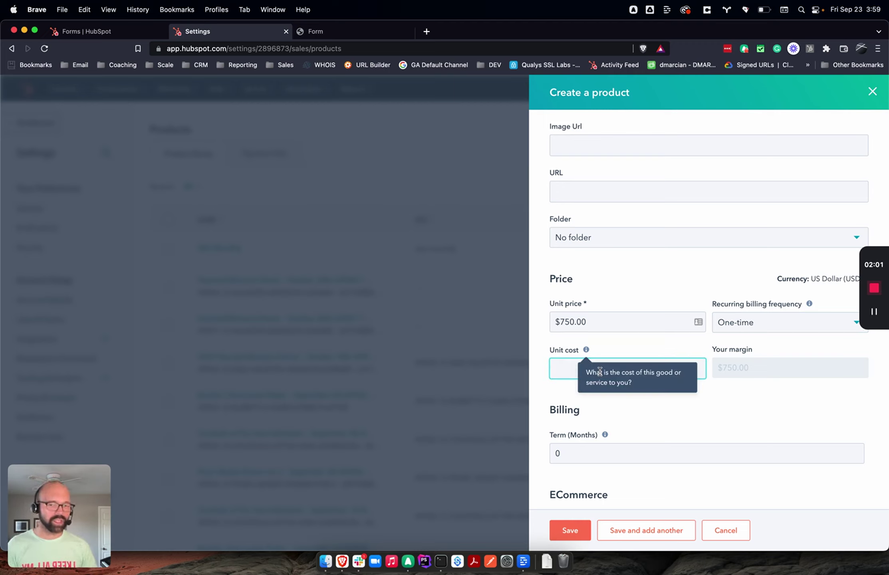
type("25")
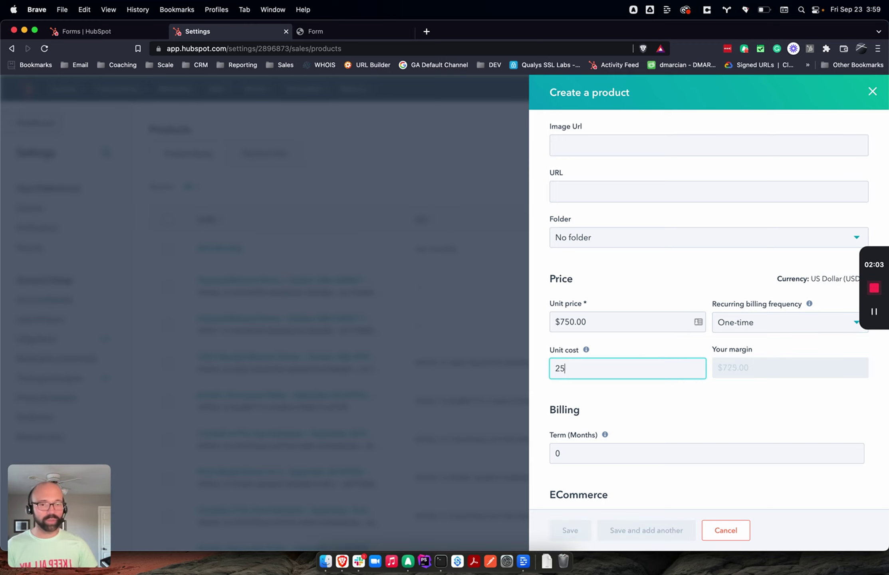
type("0")
key("Tab")
left_click(740, 371)
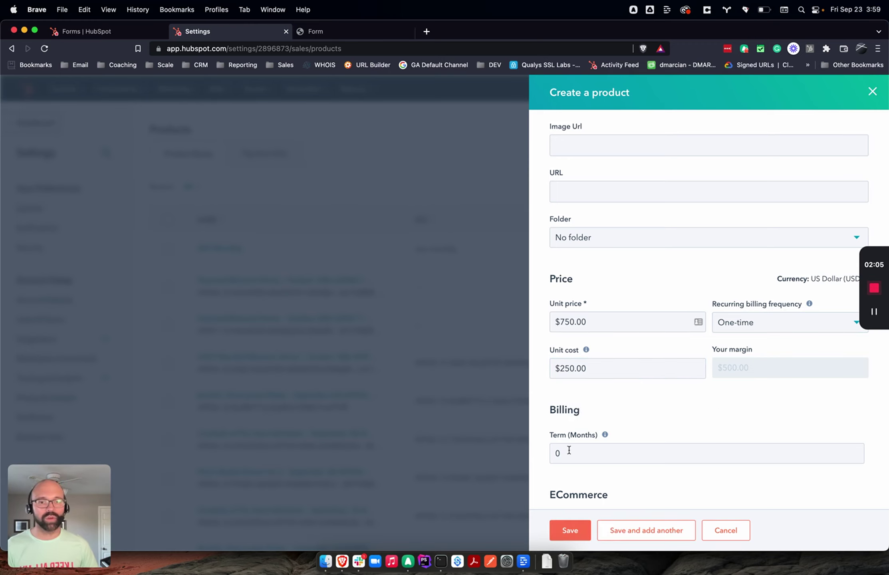
Step: Change 'about' to 'for' in the product description
scroll(570, 450, "down", 5)
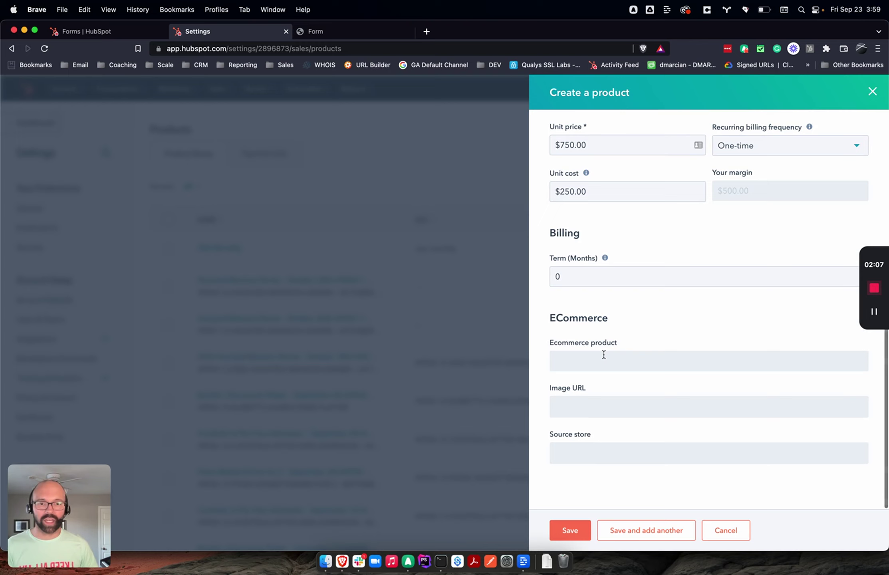
scroll(604, 354, "up", 10)
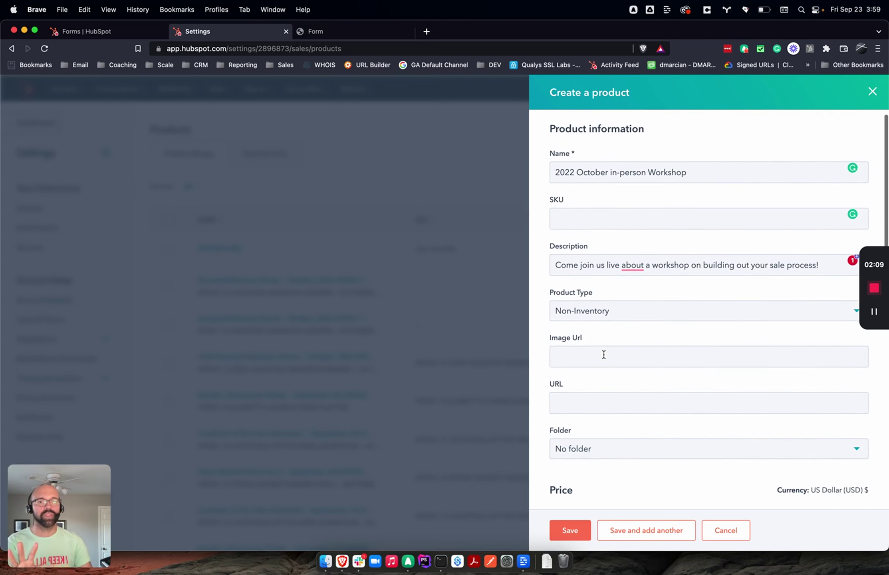
mouse_move(632, 265)
left_click(635, 292)
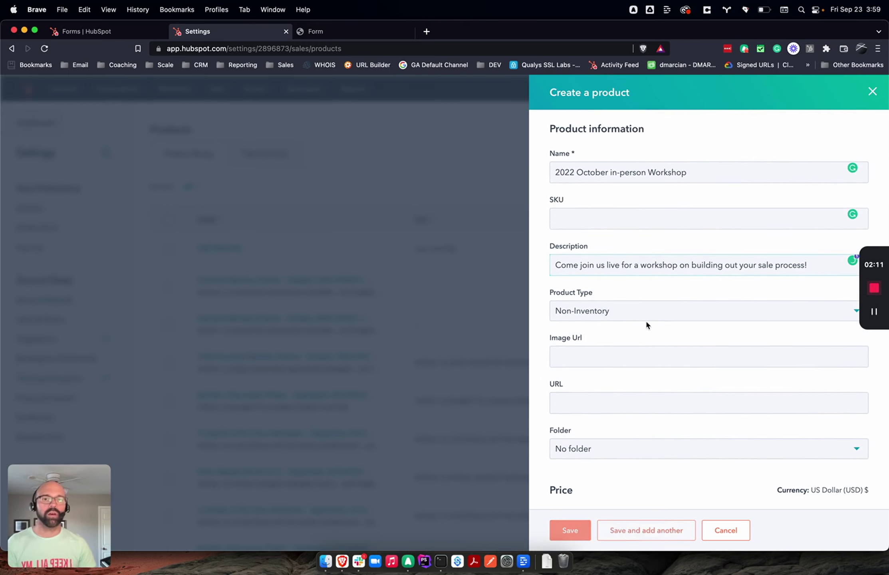
scroll(645, 319, "down", 6)
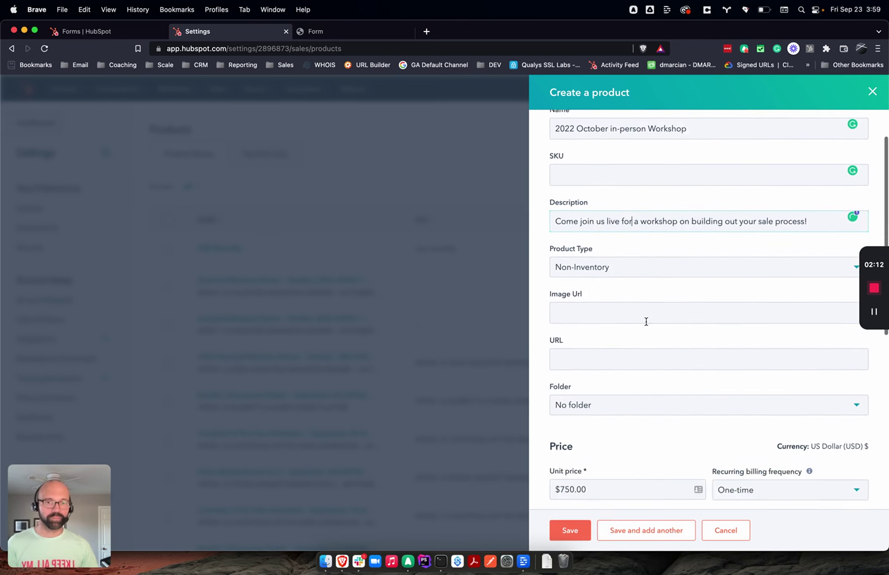
Step: Save the product and add it as the line item of a new payment link
left_click(574, 535)
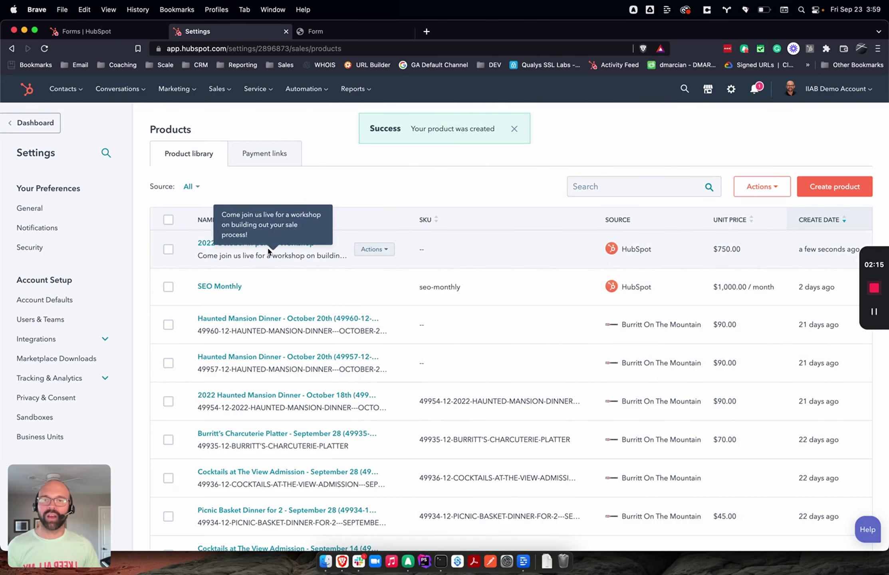
left_click(264, 151)
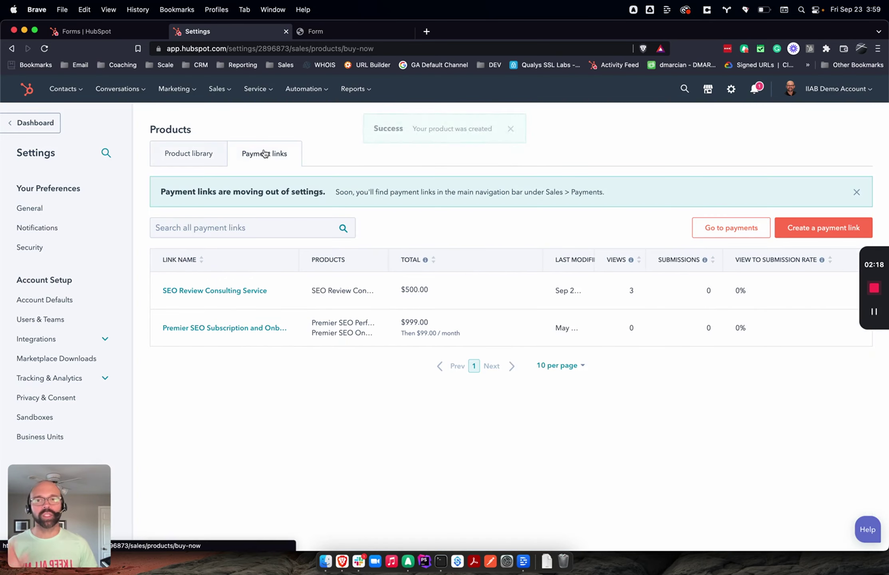
left_click(833, 235)
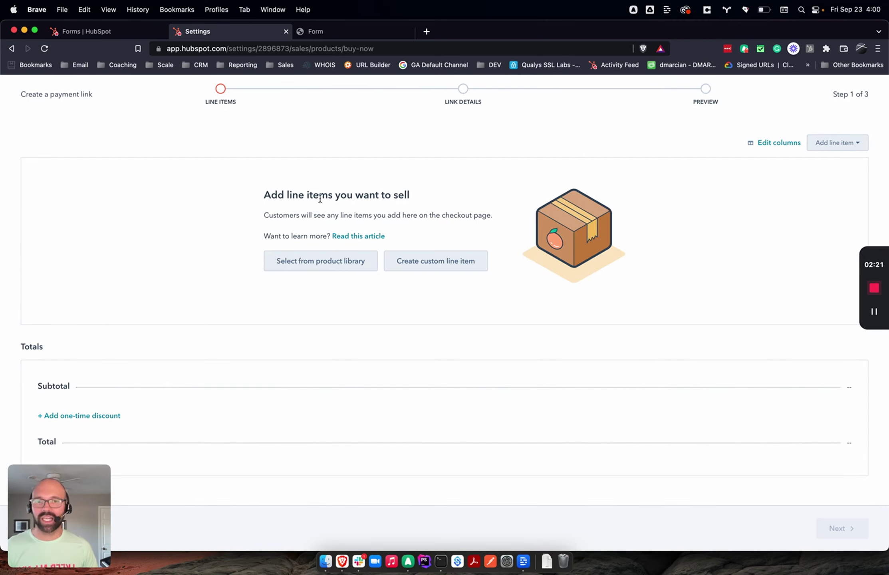
left_click(307, 261)
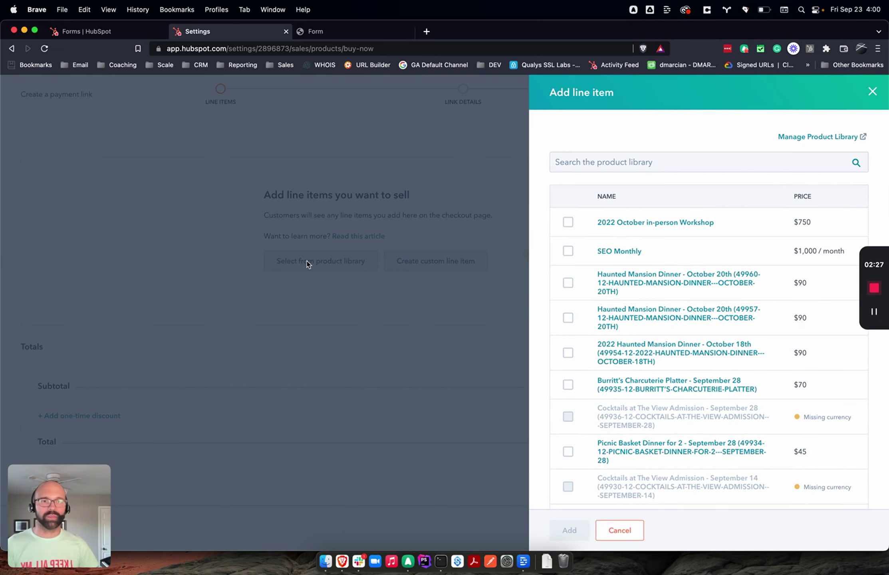
left_click(568, 222)
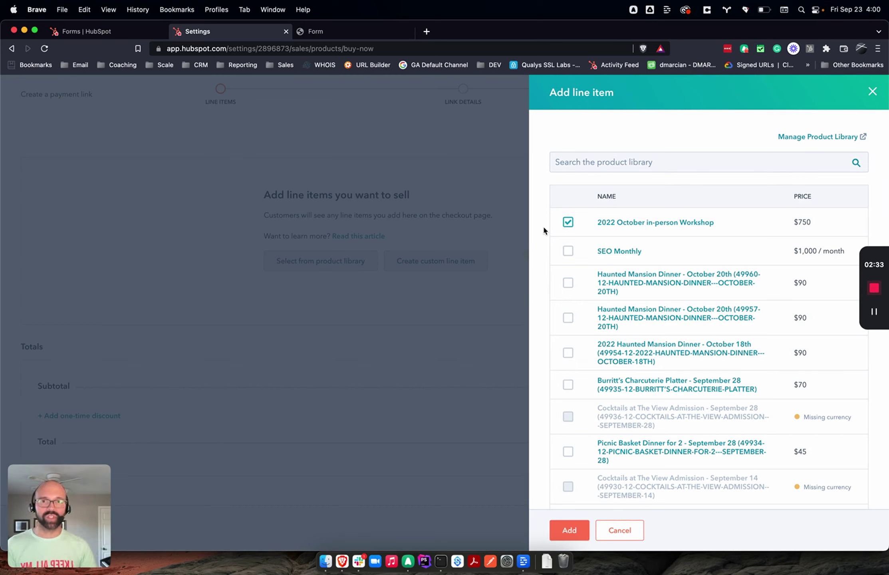
left_click(569, 529)
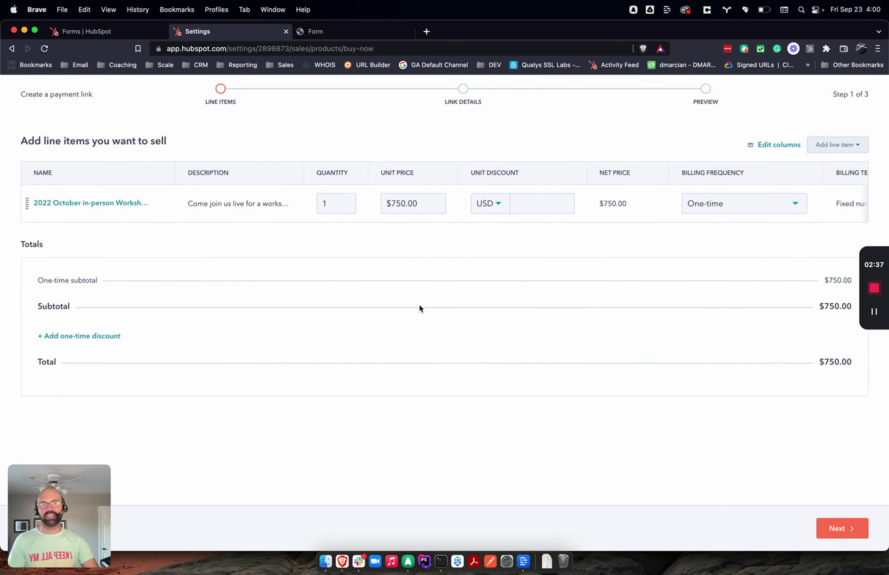
Step: Name the link '2022 October Workshop!' with deals in Sales Pipeline at Closed won
left_click(838, 528)
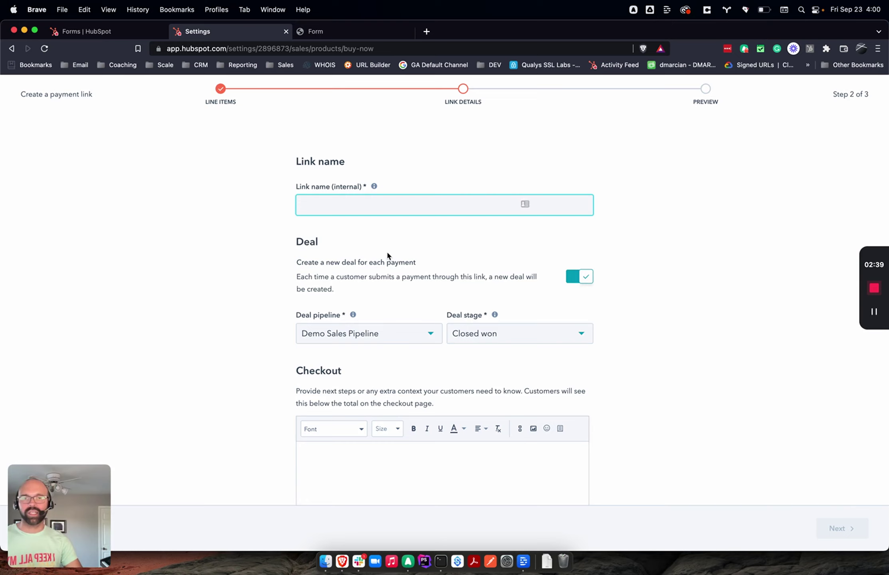
type("2022 ")
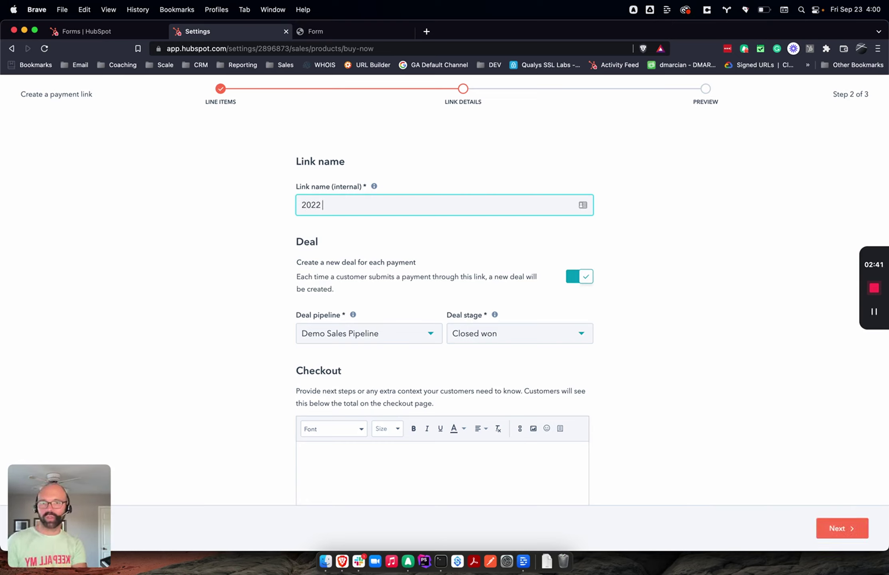
type("October Workshop!")
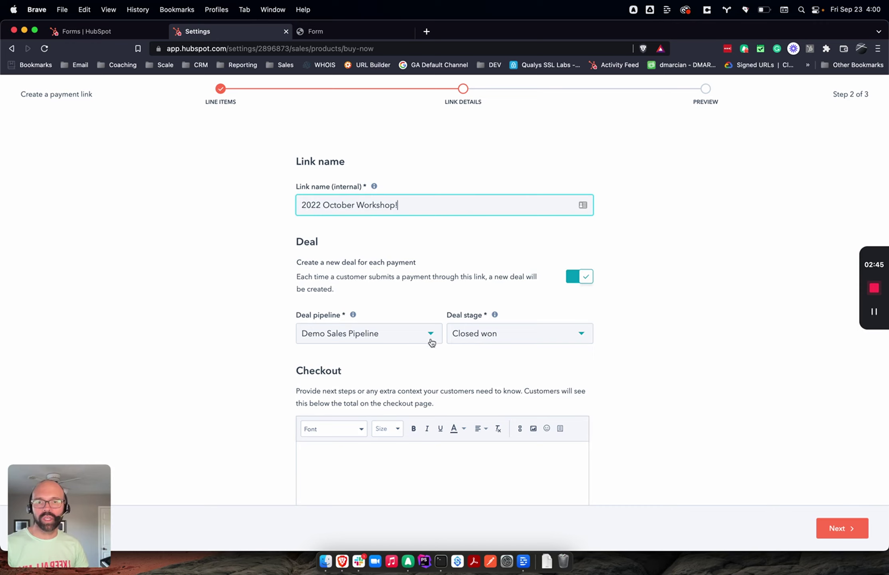
left_click(430, 339)
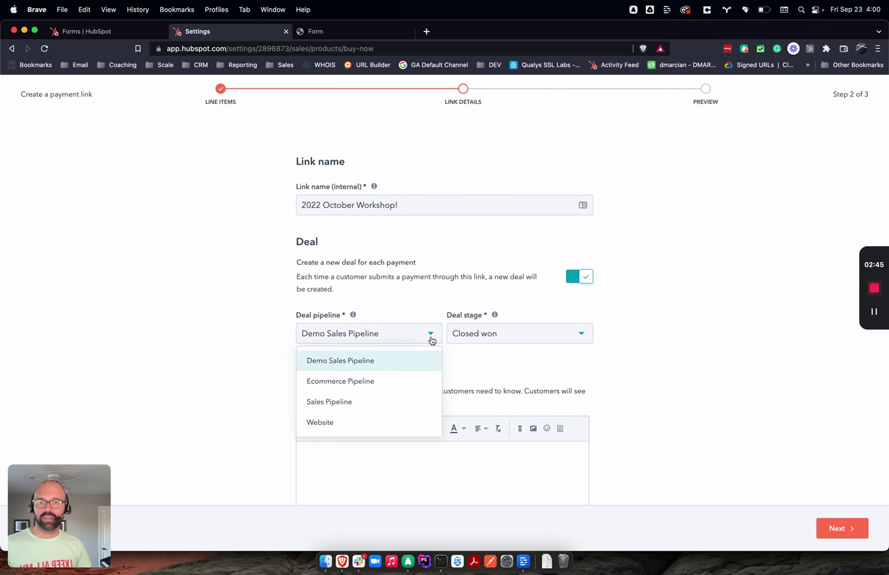
left_click(386, 405)
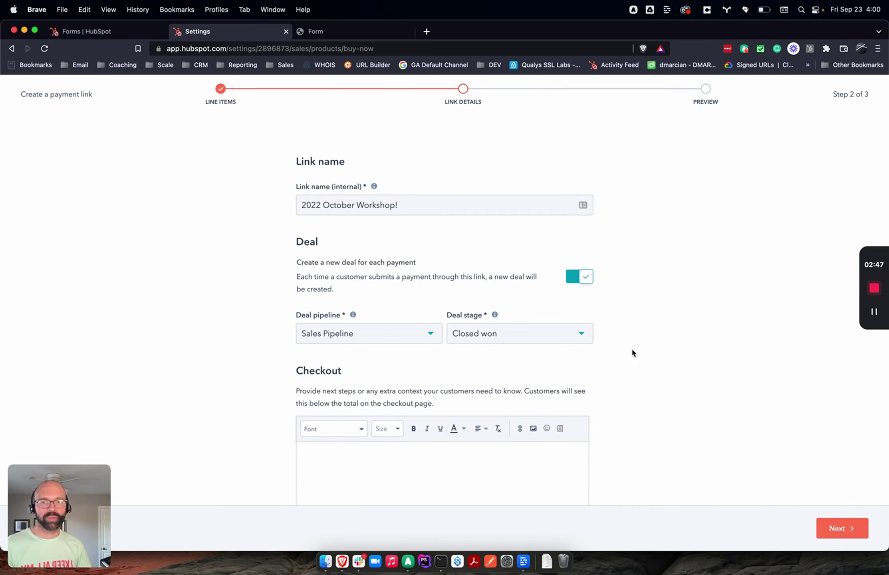
scroll(560, 262, "down", 3)
left_click(536, 252)
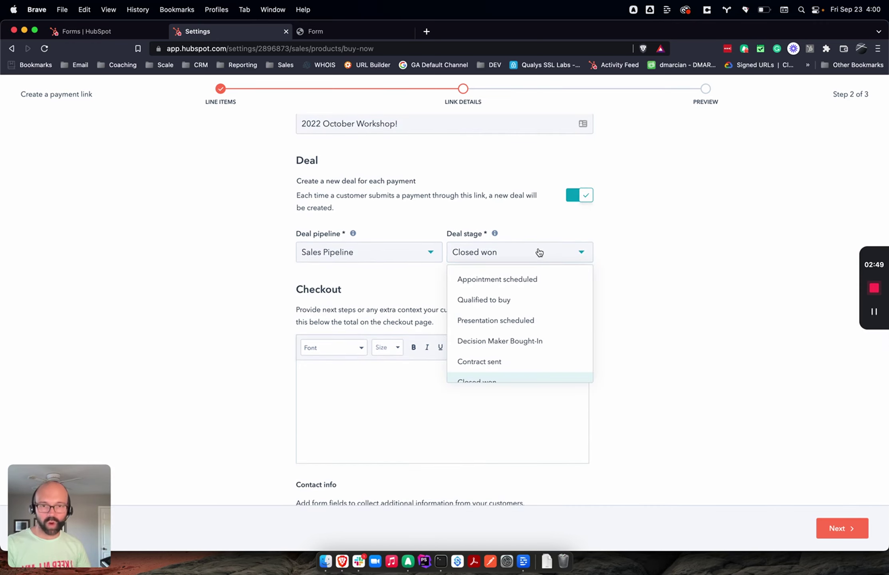
left_click(536, 252)
Step: Turn off ACH bank transfer so only credit or debit cards are accepted
scroll(462, 282, "down", 1)
left_click(462, 279)
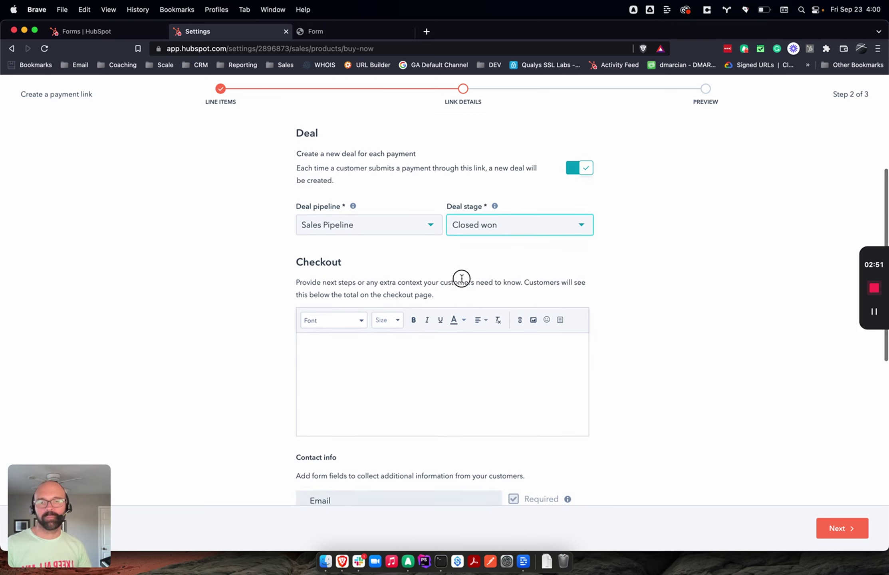
left_click(429, 364)
scroll(429, 365, "down", 5)
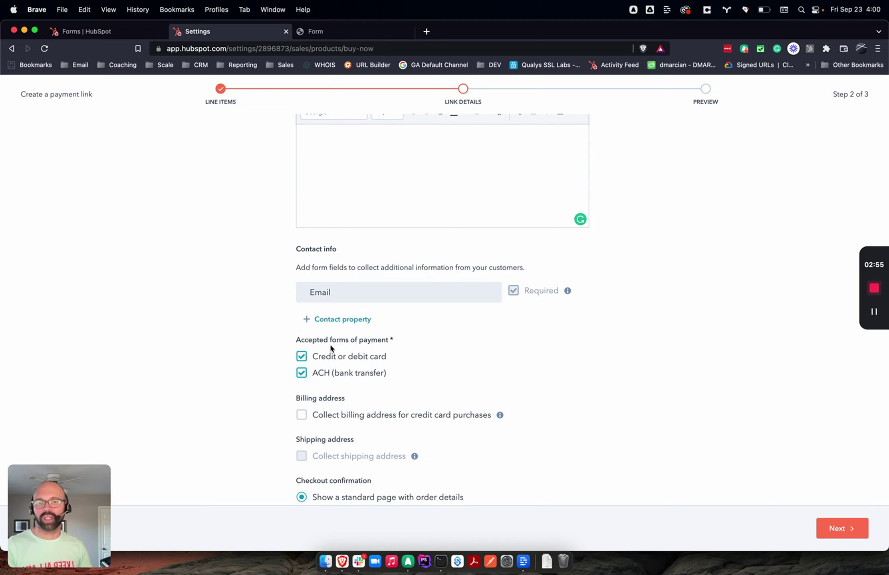
left_click(369, 373)
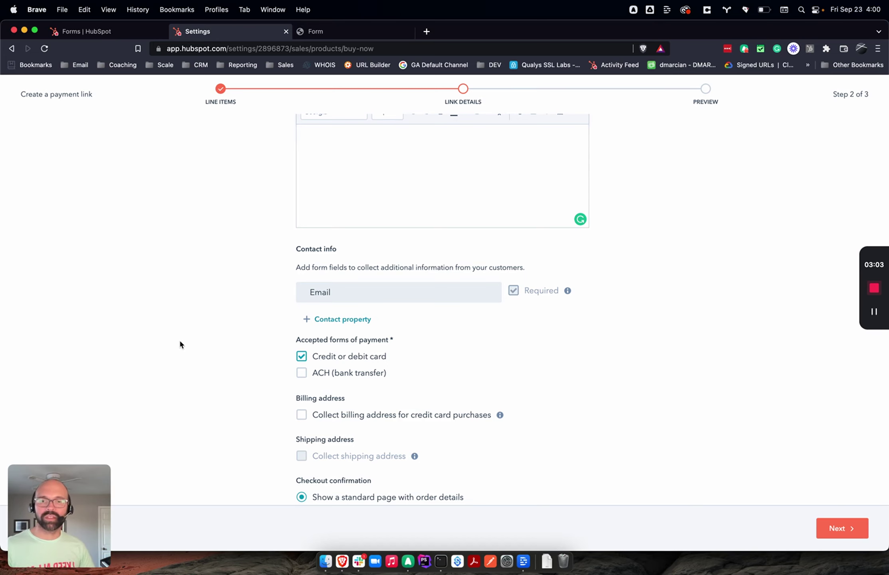
Step: Add Company name as an extra contact field on the checkout
scroll(179, 342, "down", 3)
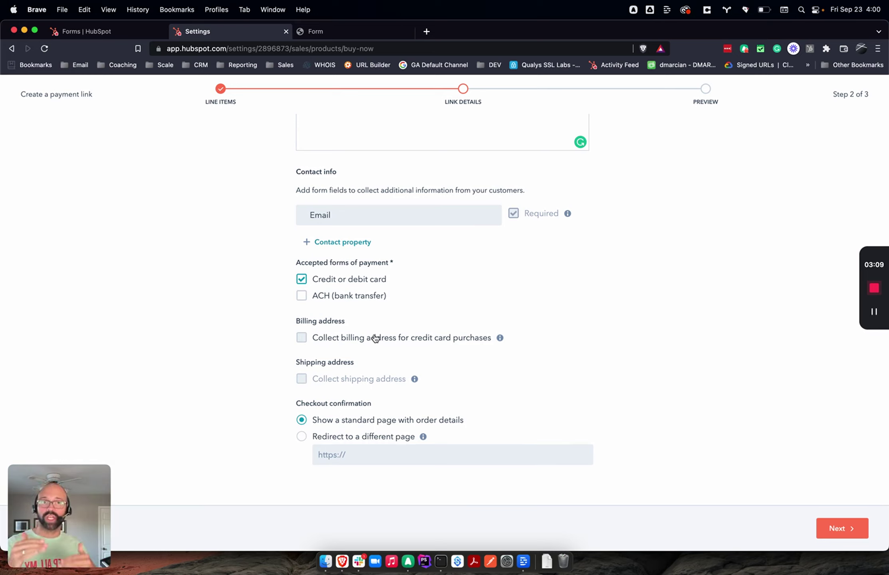
left_click(354, 244)
left_click(355, 264)
type("Comapny")
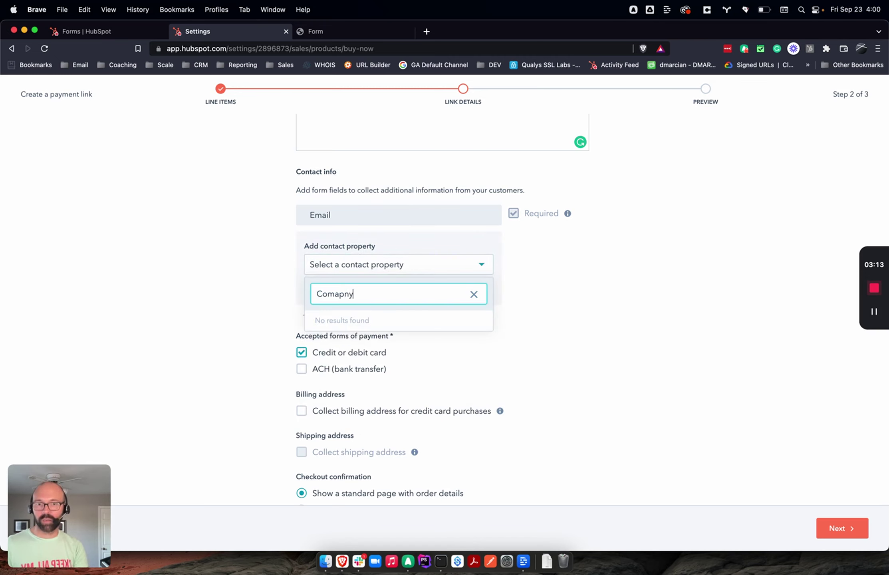
key("super+a")
type("Compay")
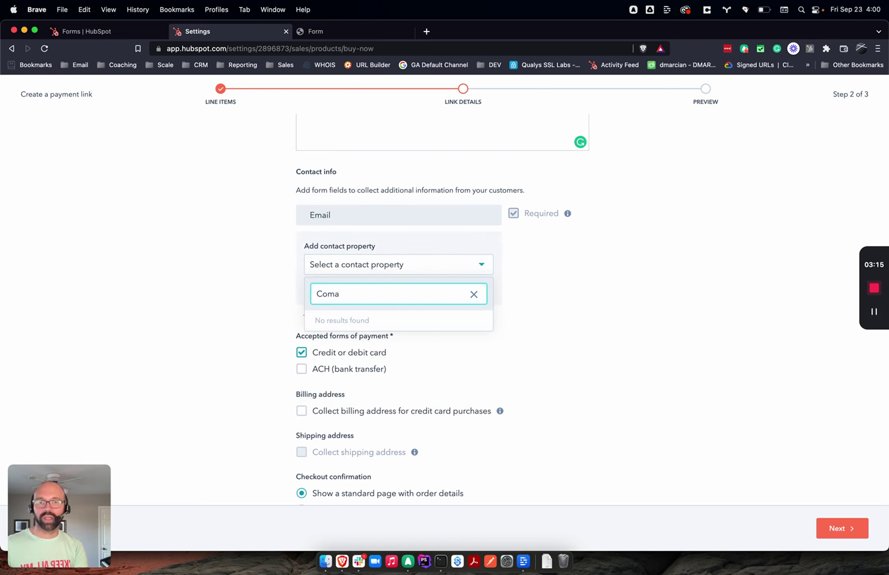
key("BackSpace")
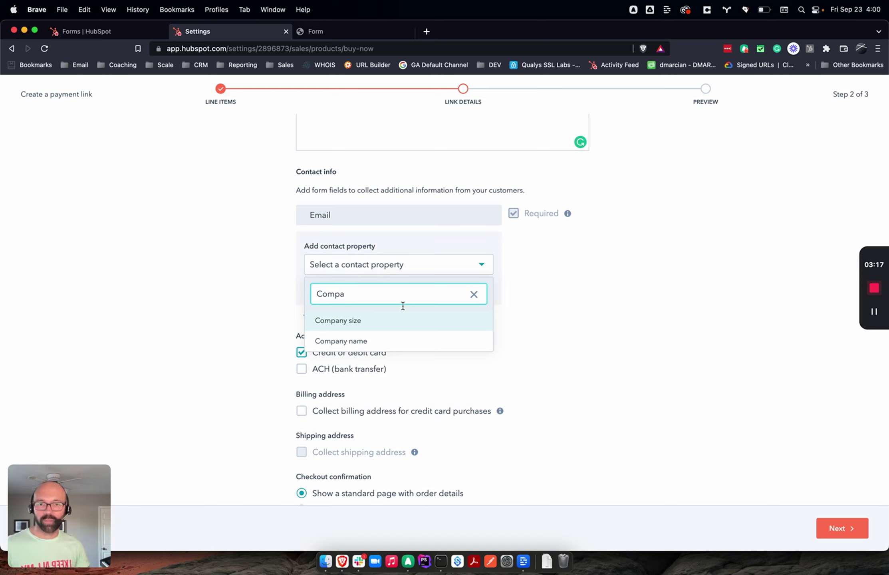
left_click(338, 340)
left_click(318, 291)
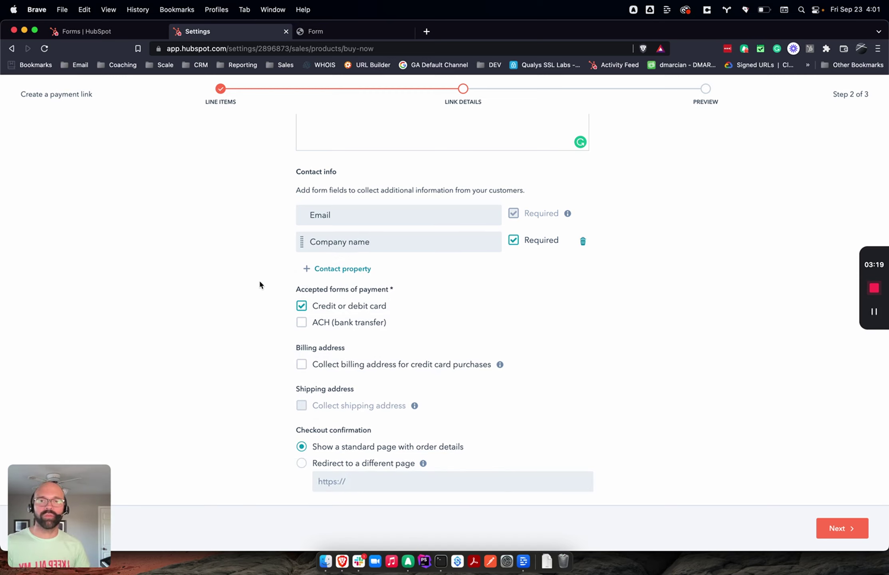
Step: Add First name as another contact field on the checkout
left_click(337, 269)
left_click(350, 293)
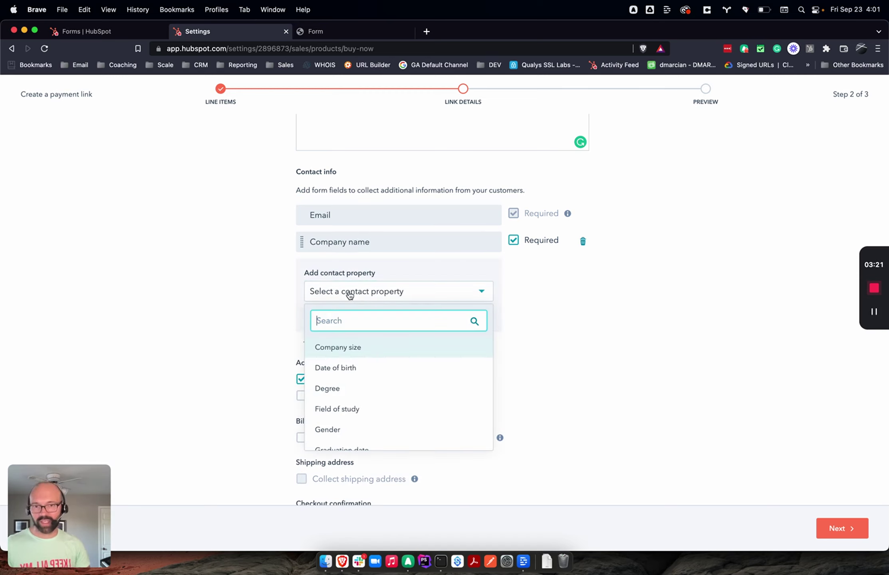
type("First")
left_click(348, 347)
left_click(317, 315)
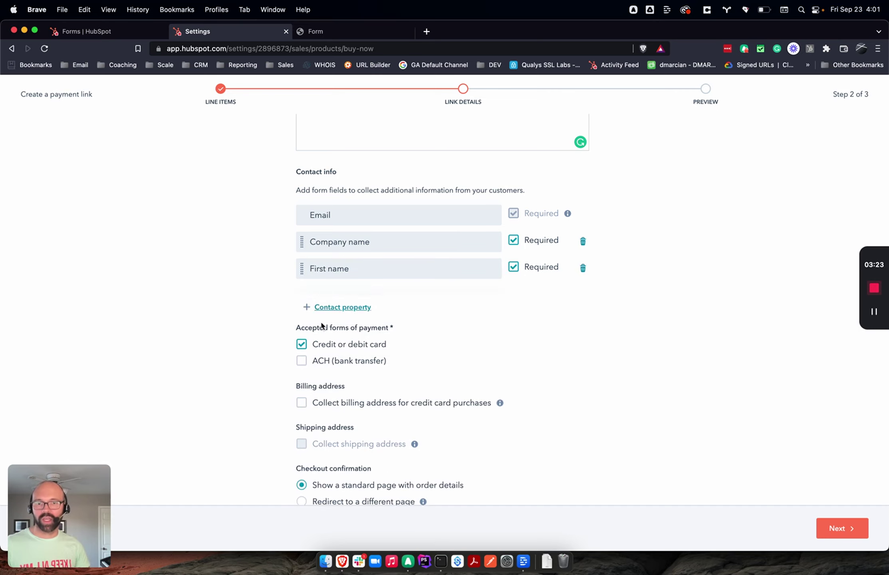
Step: Remove the Company name and First name fields, leaving only Email
left_click(327, 307)
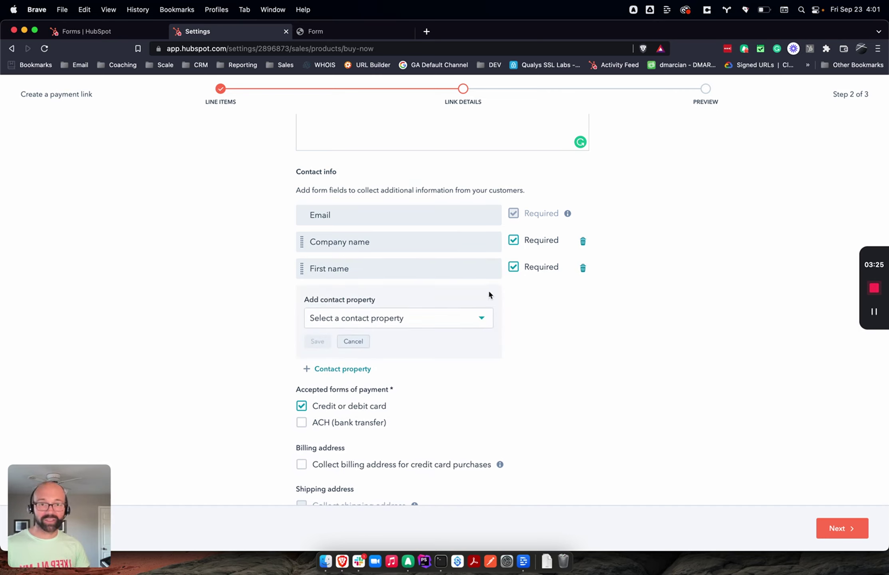
left_click(583, 240)
left_click(583, 241)
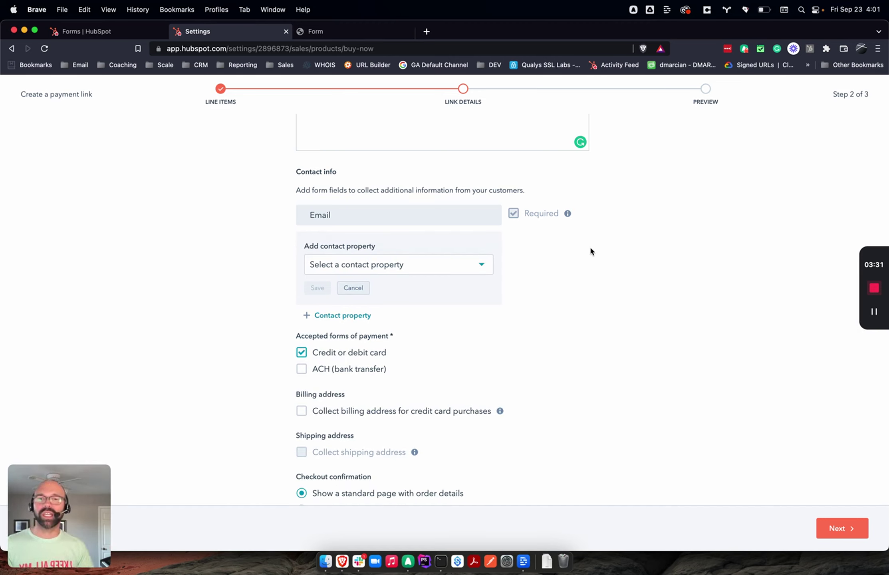
left_click(353, 287)
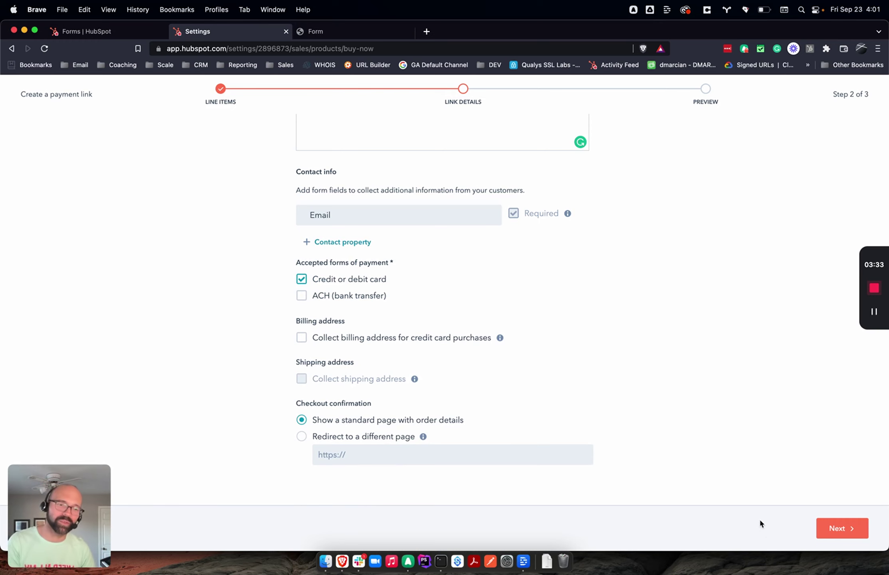
Step: Review the checkout preview and create the $750.00 payment link
left_click(843, 528)
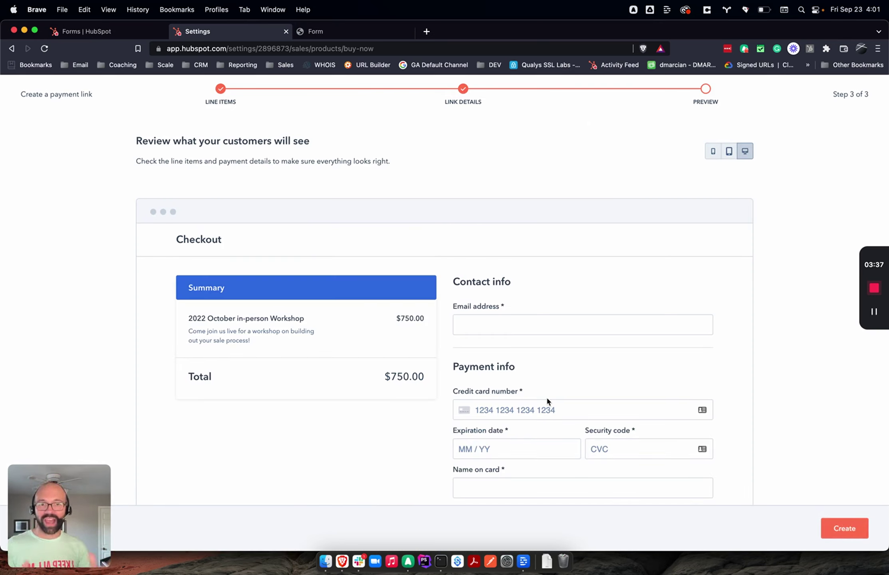
scroll(547, 399, "down", 3)
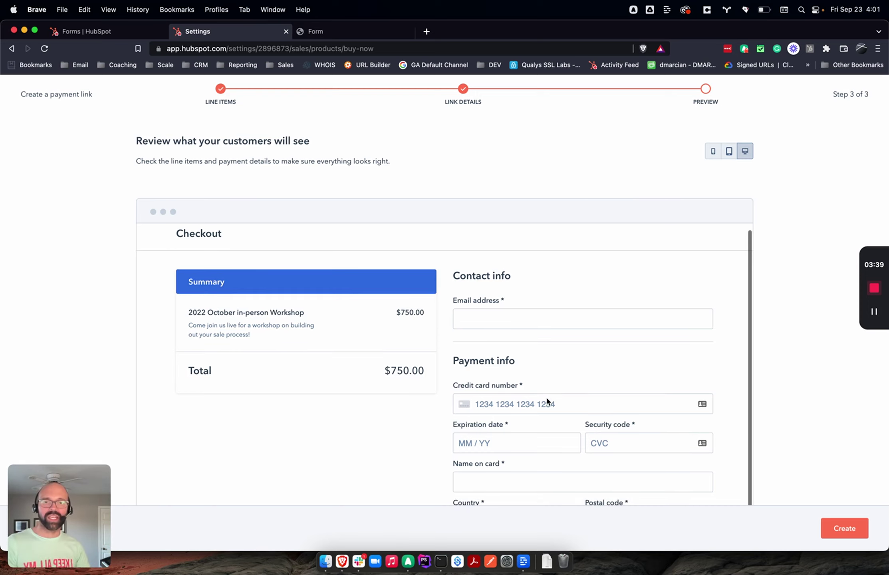
scroll(548, 400, "up", 1)
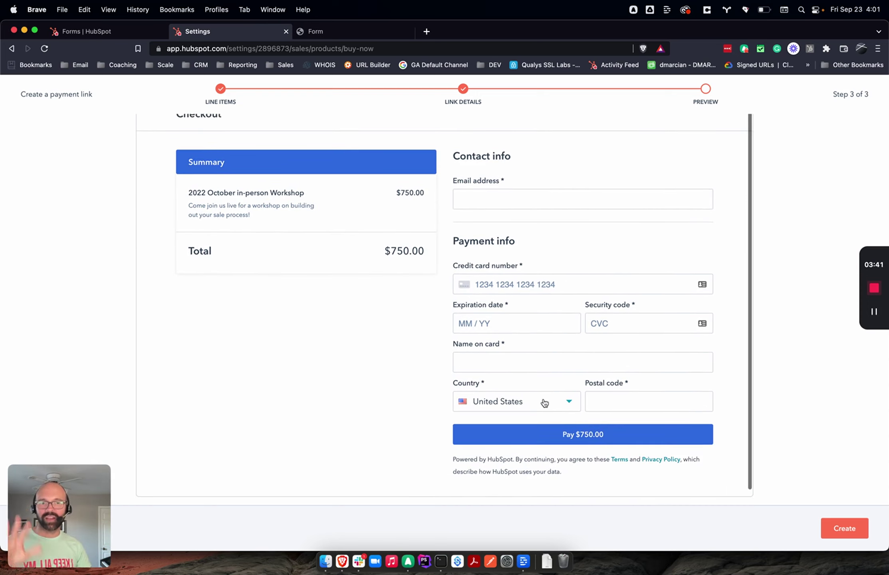
left_click(845, 532)
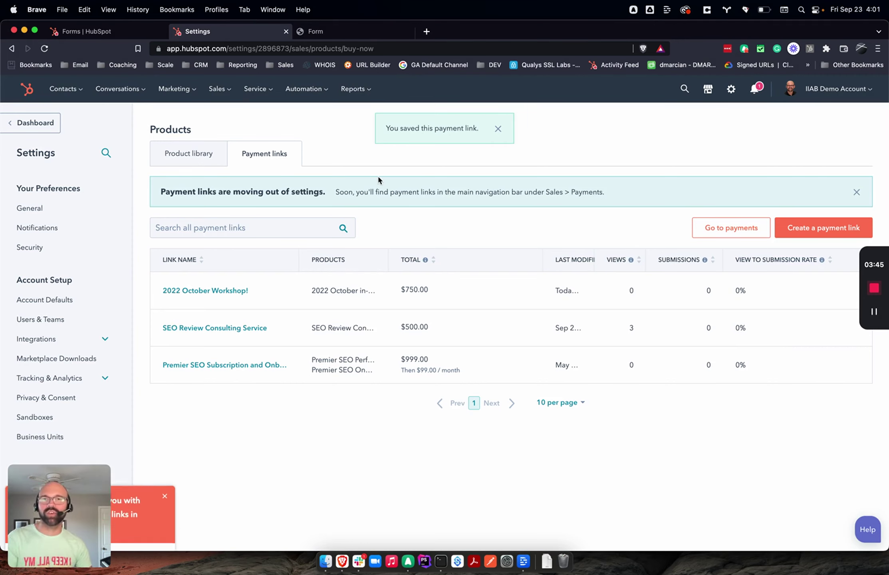
Step: Go to Marketing > Lead Capture > Forms and start a new form
mouse_move(169, 92)
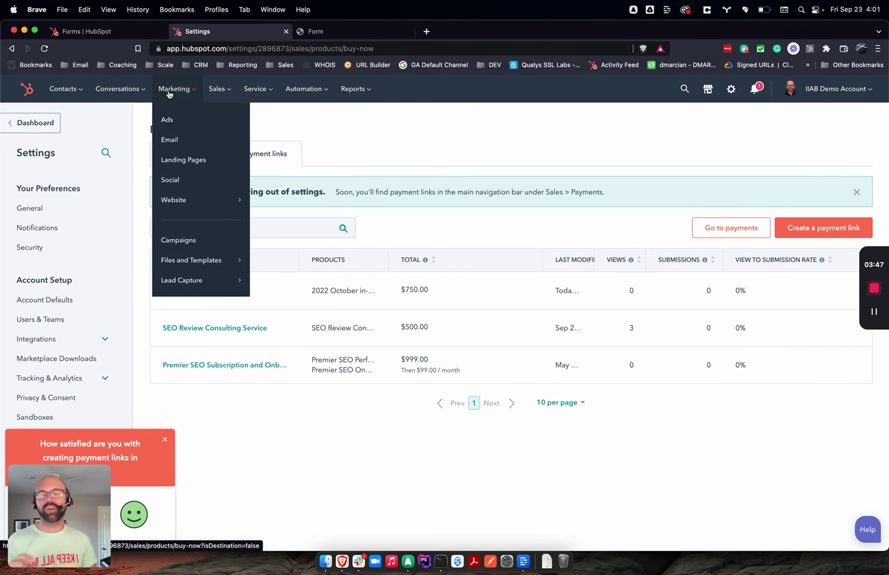
mouse_move(198, 279)
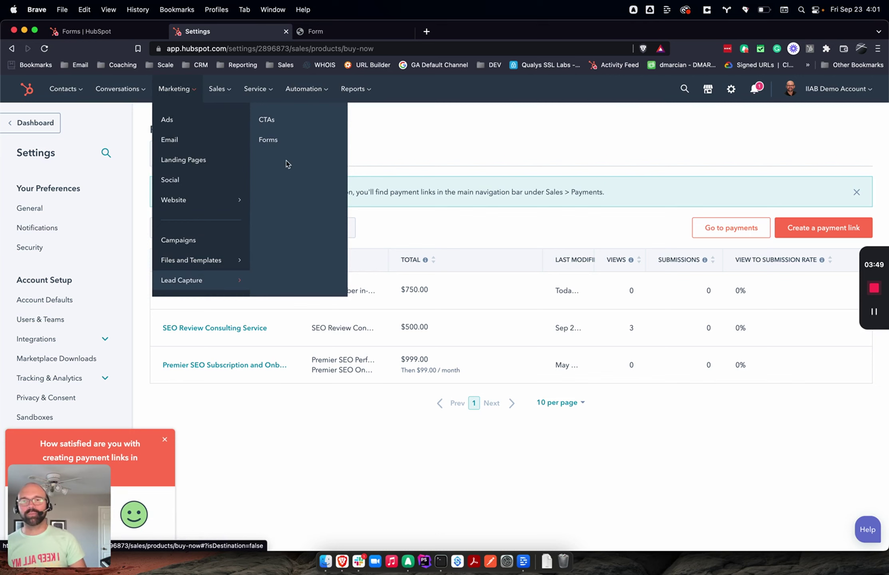
left_click(272, 140)
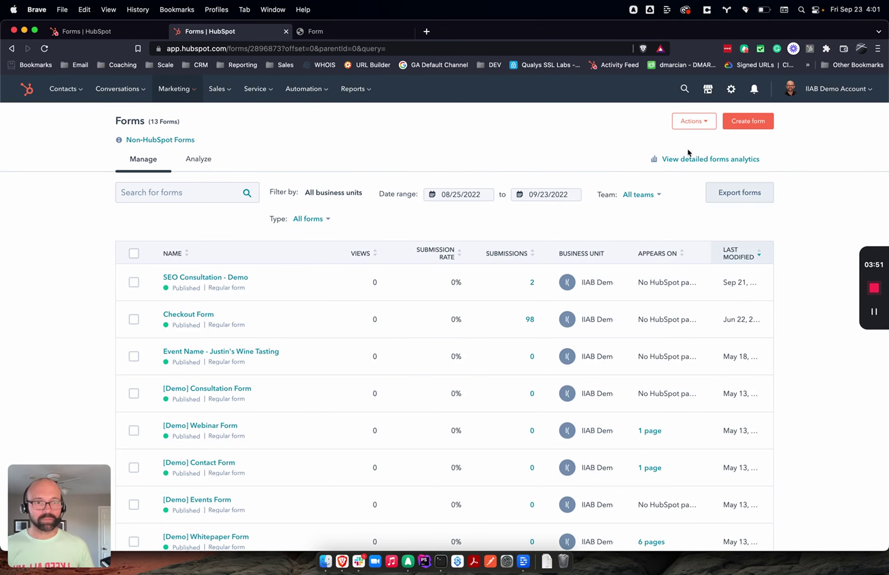
left_click(749, 121)
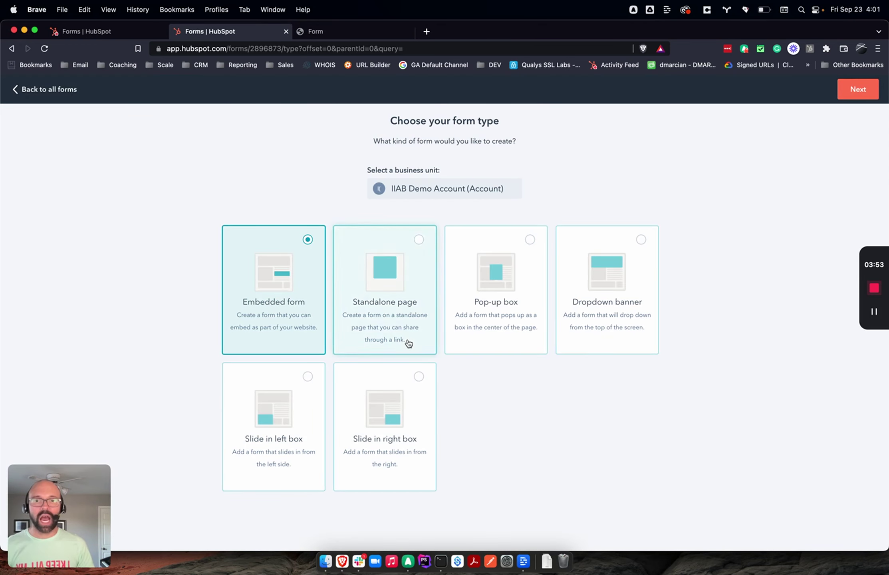
Step: Choose Standalone page instead of Embedded form as the form type
left_click(408, 342)
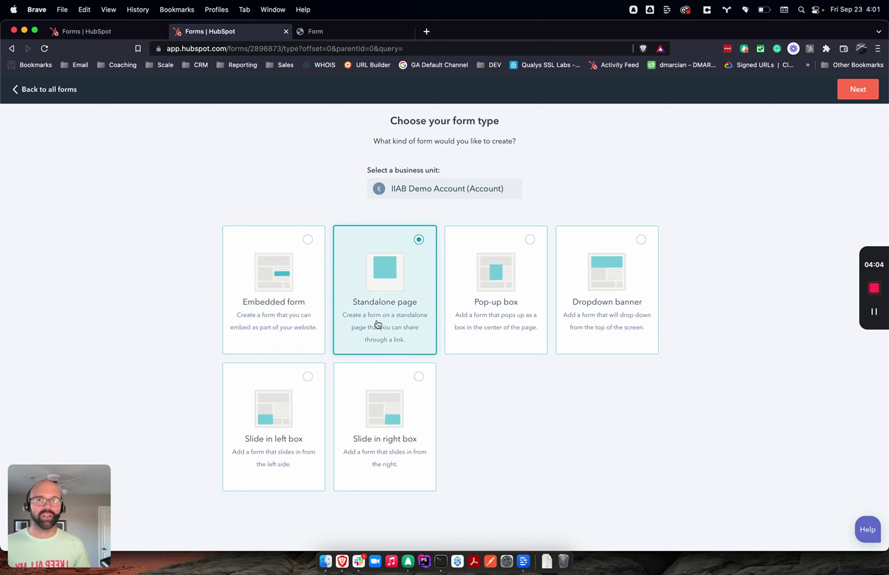
Step: Compare the Registration and Payment templates and pick Registration
left_click(849, 92)
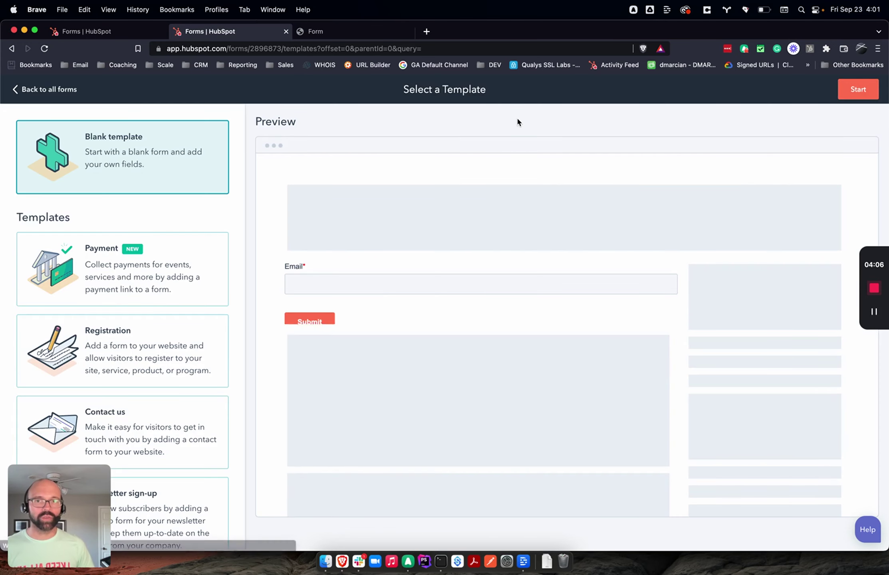
left_click(183, 338)
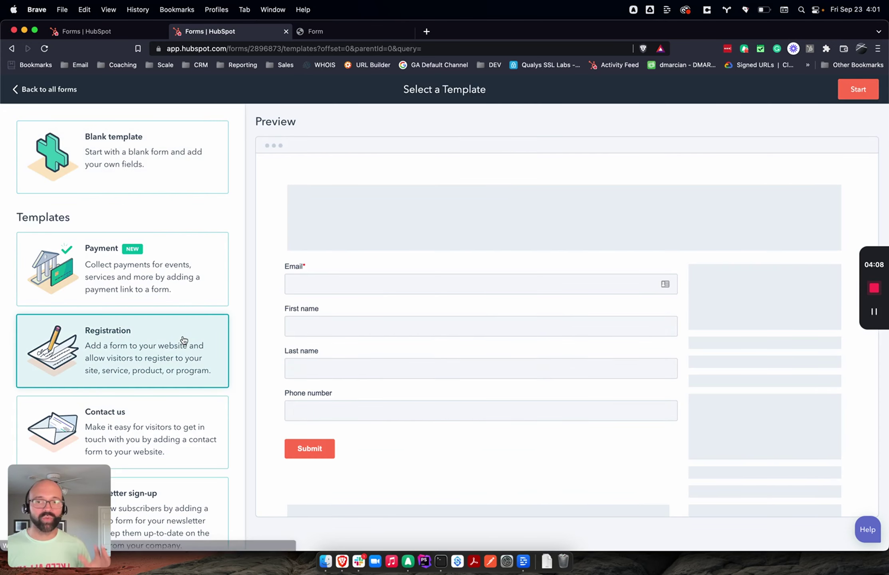
left_click(199, 284)
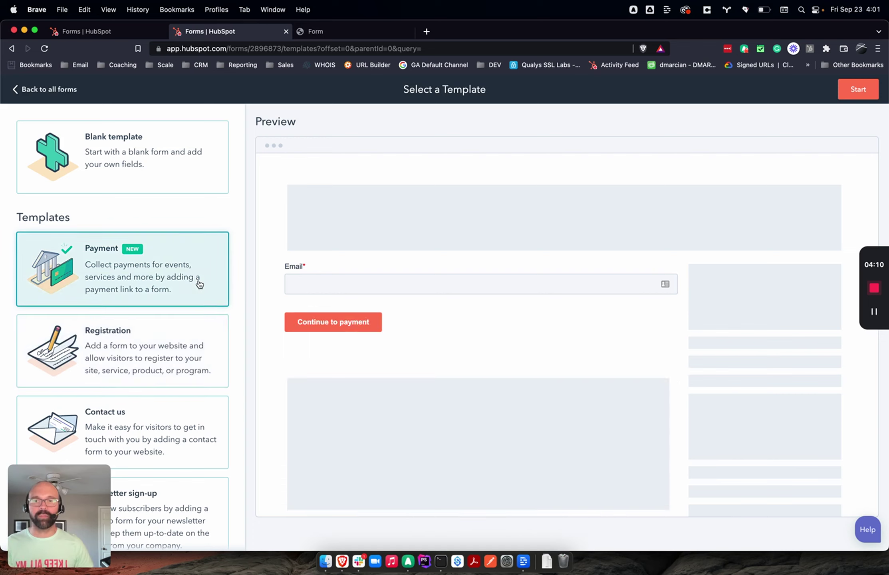
left_click(180, 355)
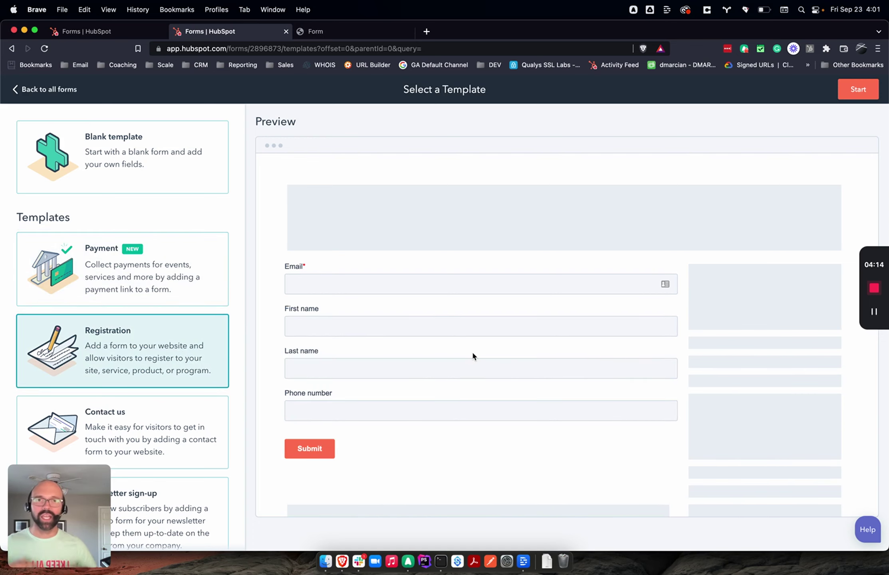
Step: Open the new form from the template and rename its title to '2022 October Workshop'
left_click(858, 90)
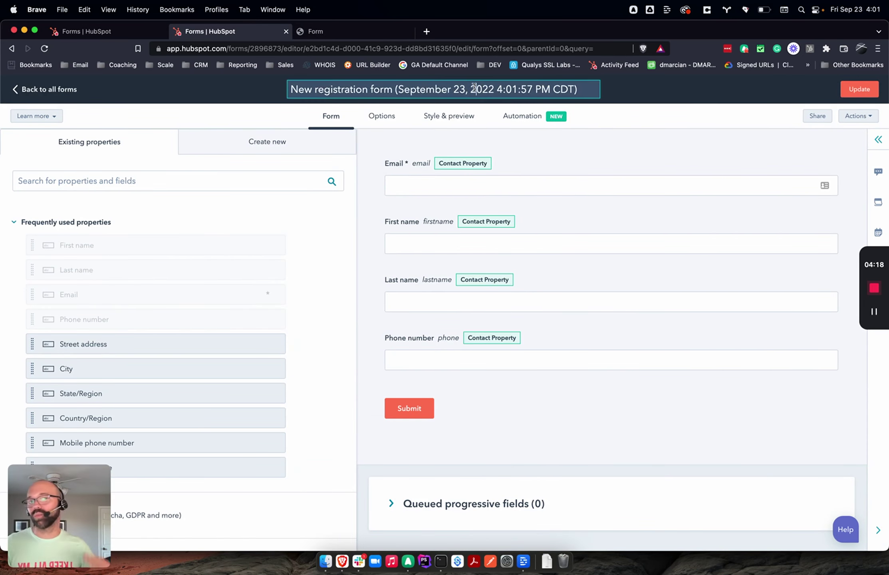
left_click(474, 88)
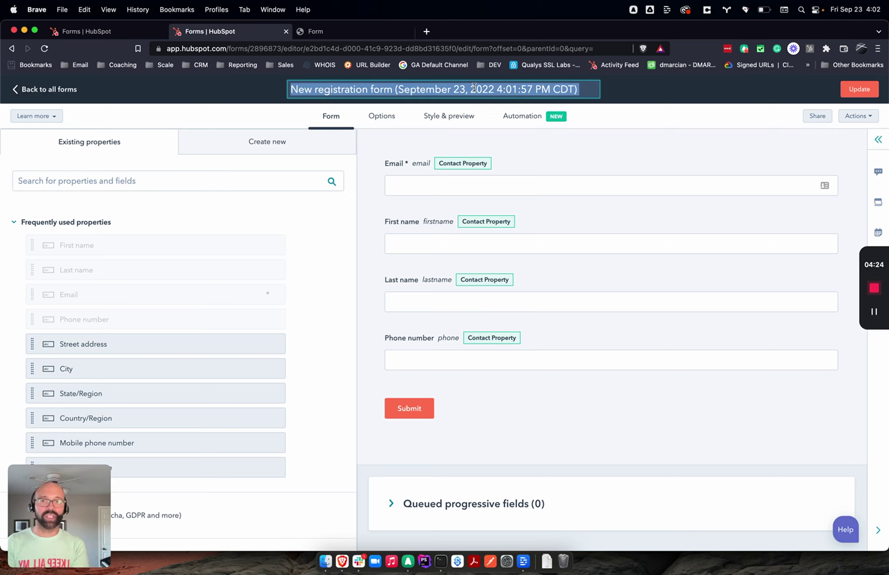
type("2022")
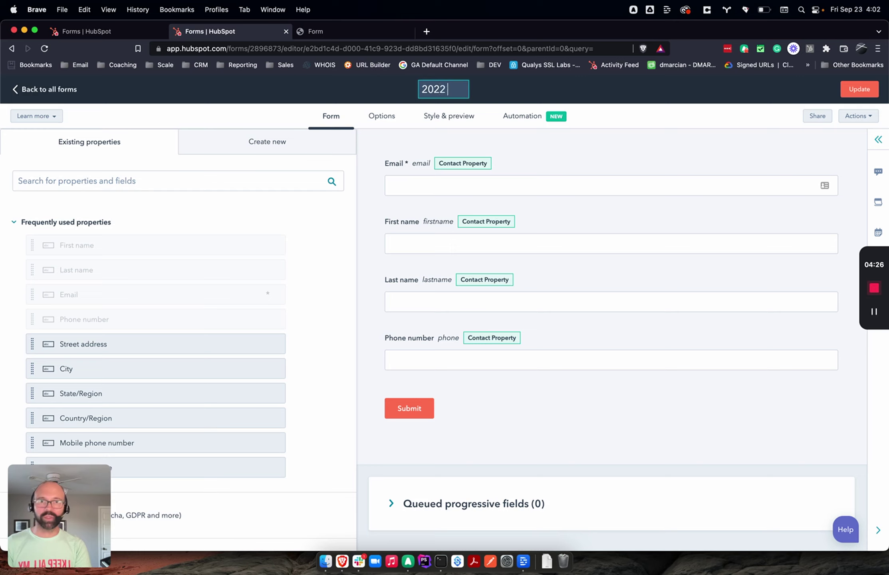
type(" October Wor")
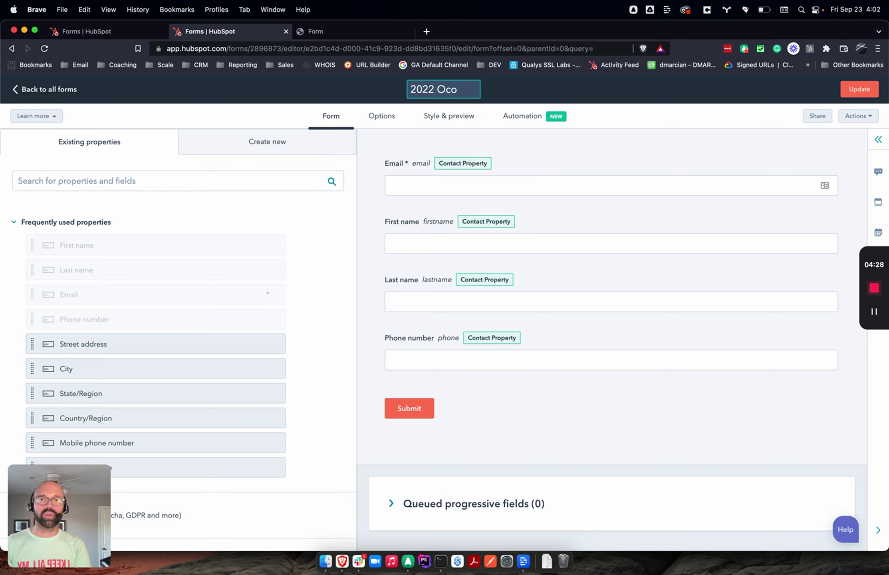
type("kshop")
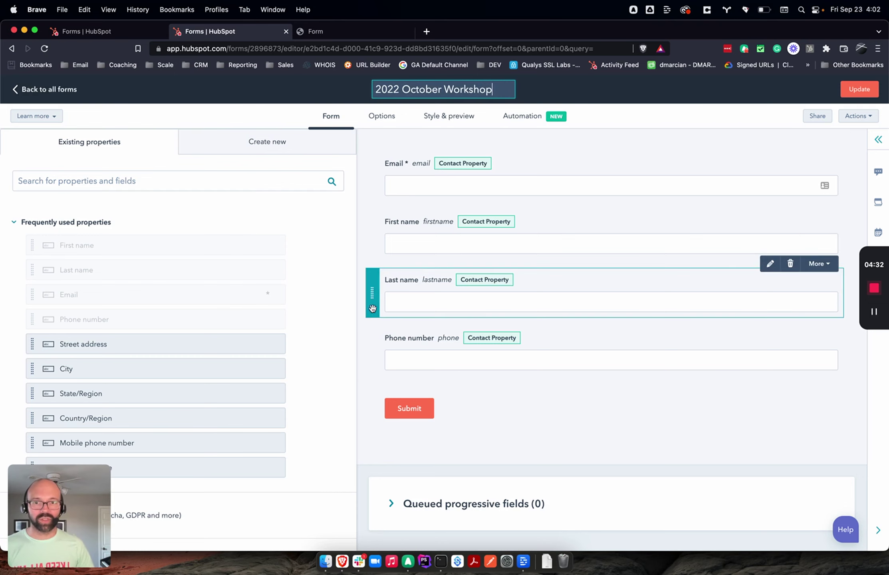
Step: Pair Last name with First name and Email with Phone number, then add an Image field at the top
left_click_drag(703, 288, 836, 249)
left_click_drag(376, 191, 377, 298)
left_click(238, 144)
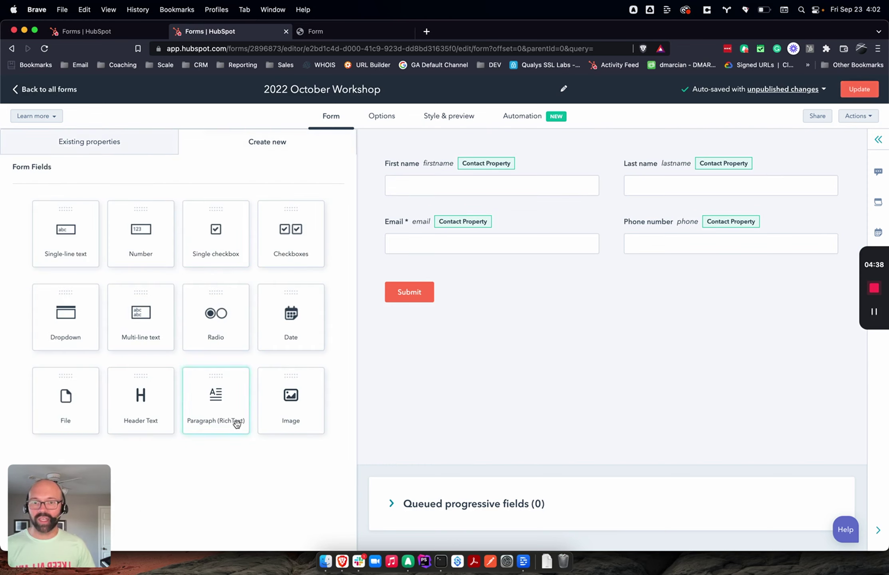
left_click_drag(291, 399, 536, 150)
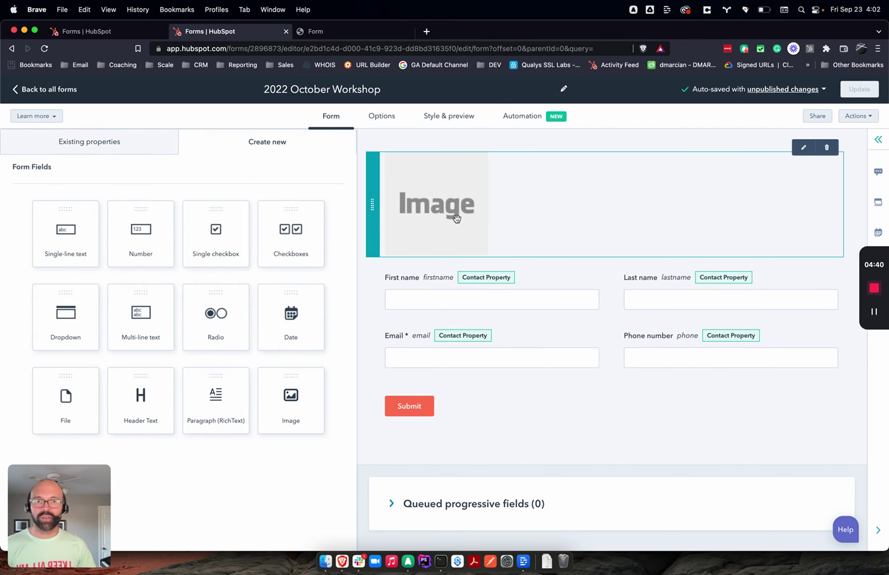
Step: Insert the image in a box logo and center it on the form
left_click(178, 265)
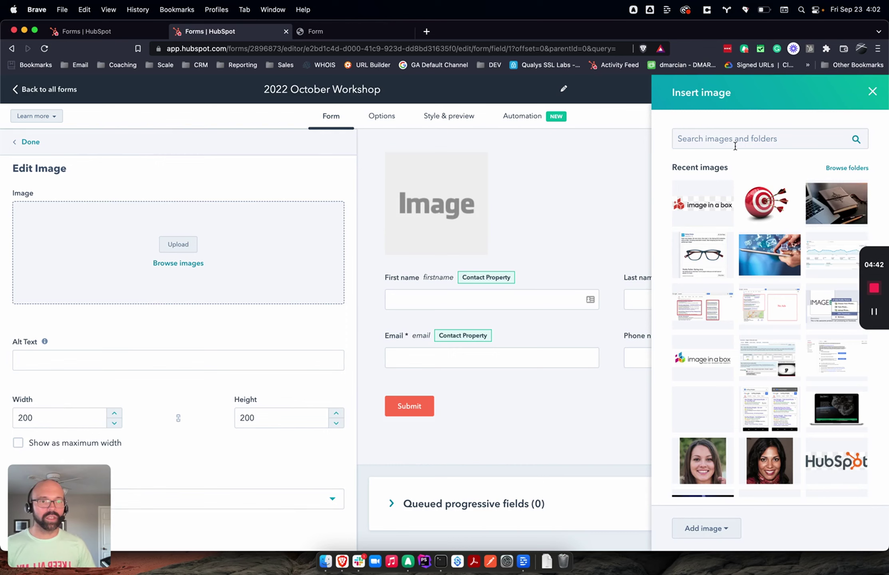
left_click(689, 206)
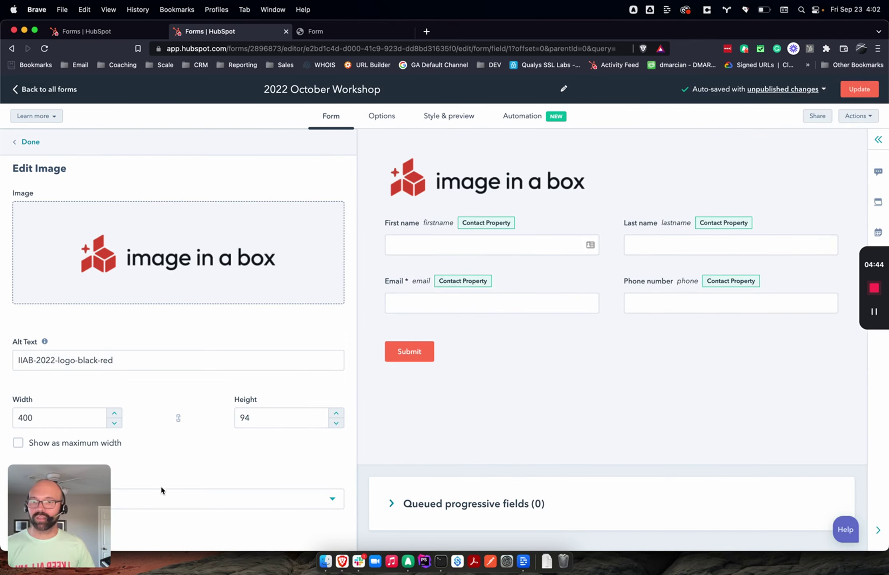
left_click(163, 504)
left_click(153, 466)
left_click(156, 497)
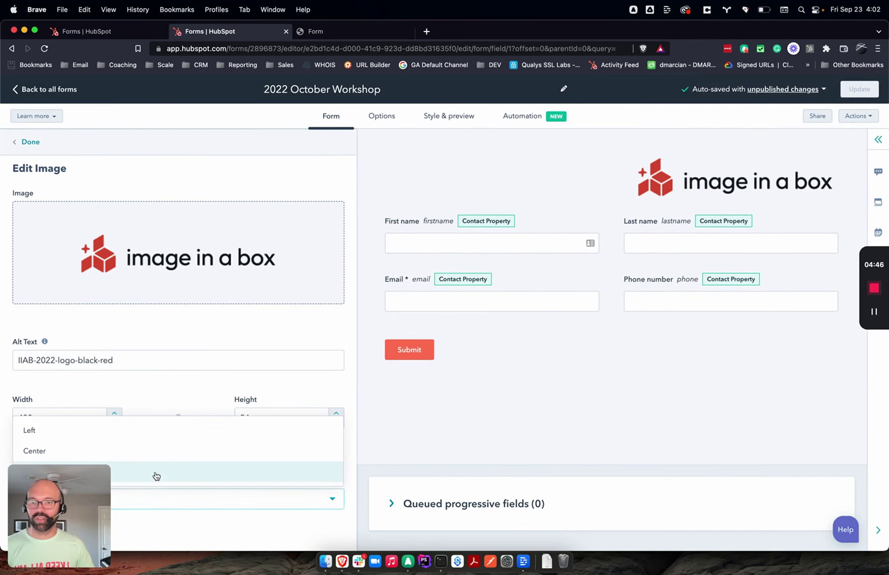
left_click(155, 451)
Step: Turn on Collect payments in the form's Options settings
left_click(382, 117)
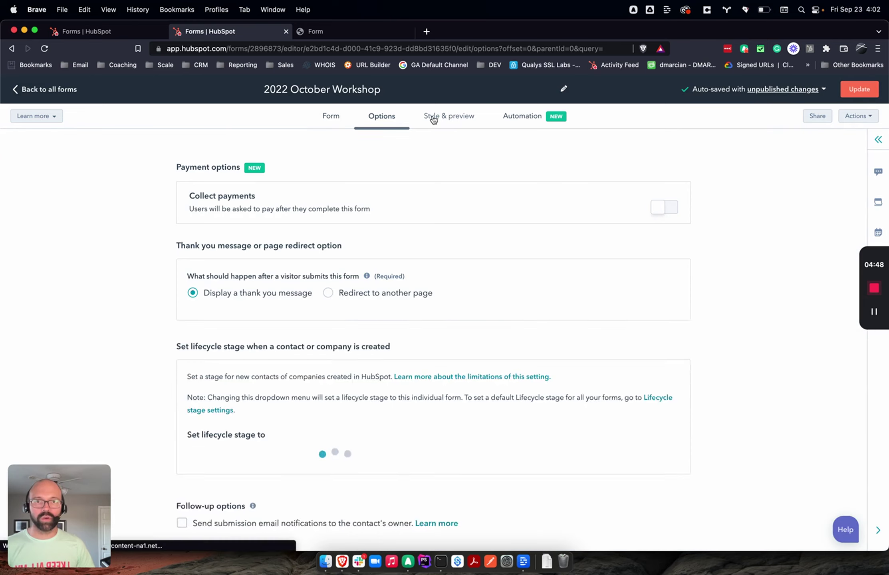
left_click(434, 119)
left_click(382, 116)
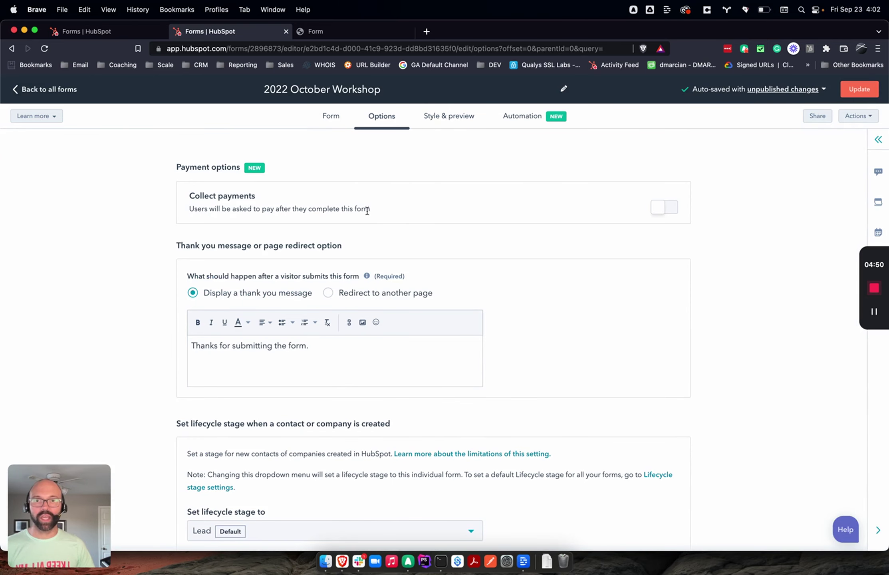
double_click(360, 209)
left_click(214, 173)
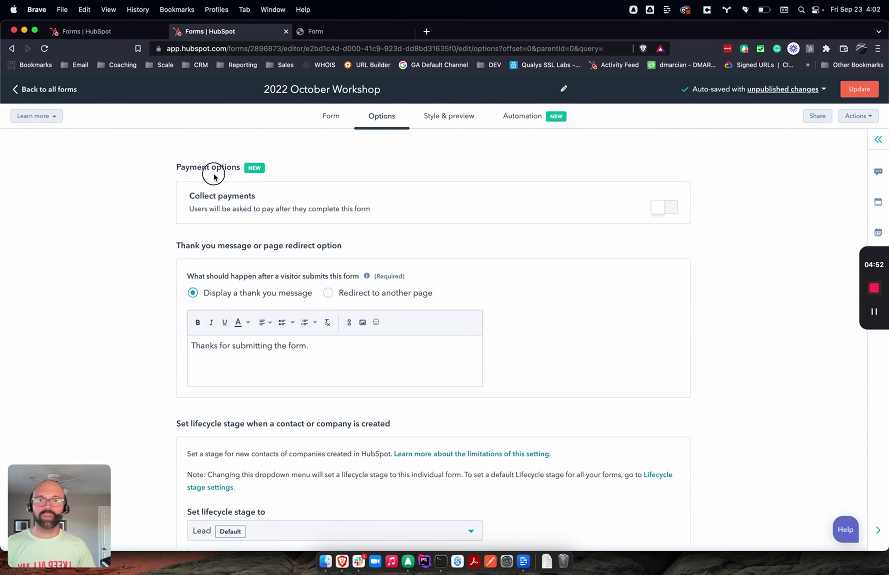
left_click(330, 116)
left_click(378, 119)
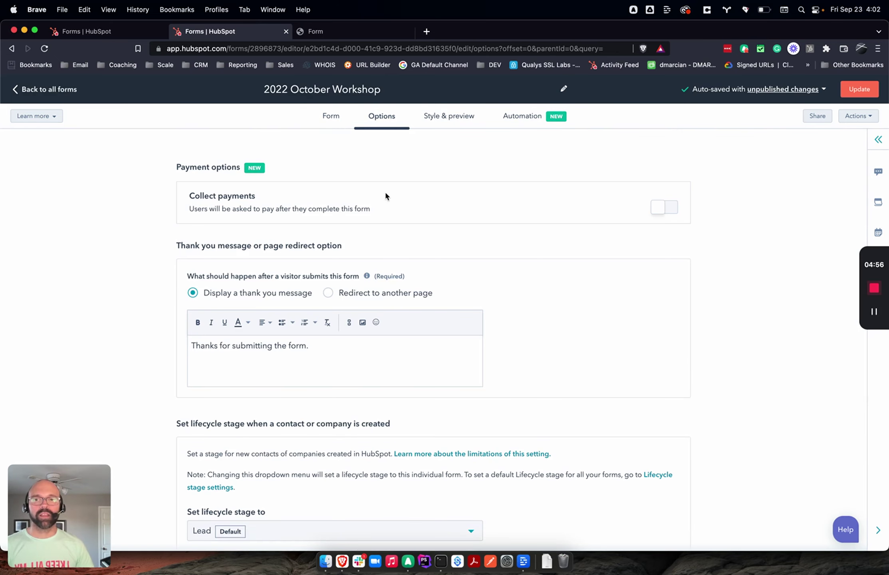
left_click_drag(399, 210, 374, 168)
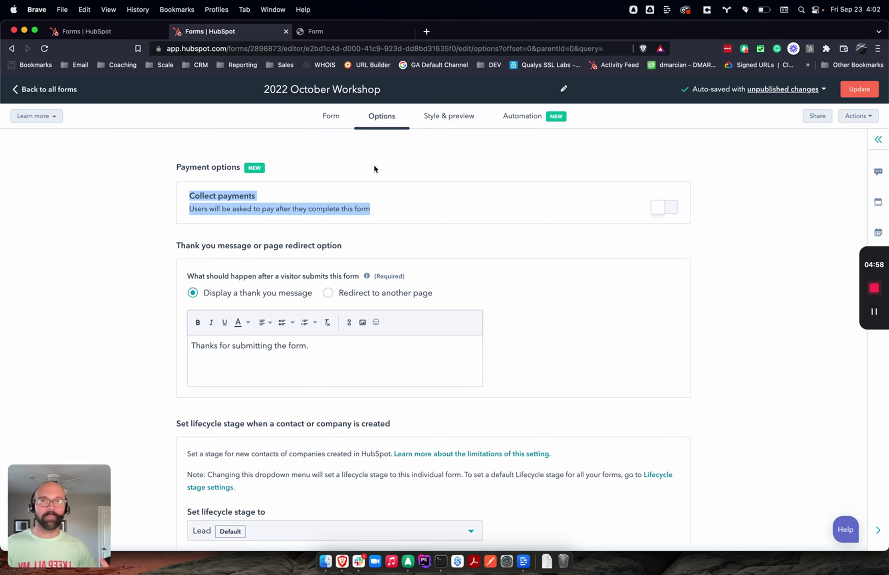
left_click(670, 211)
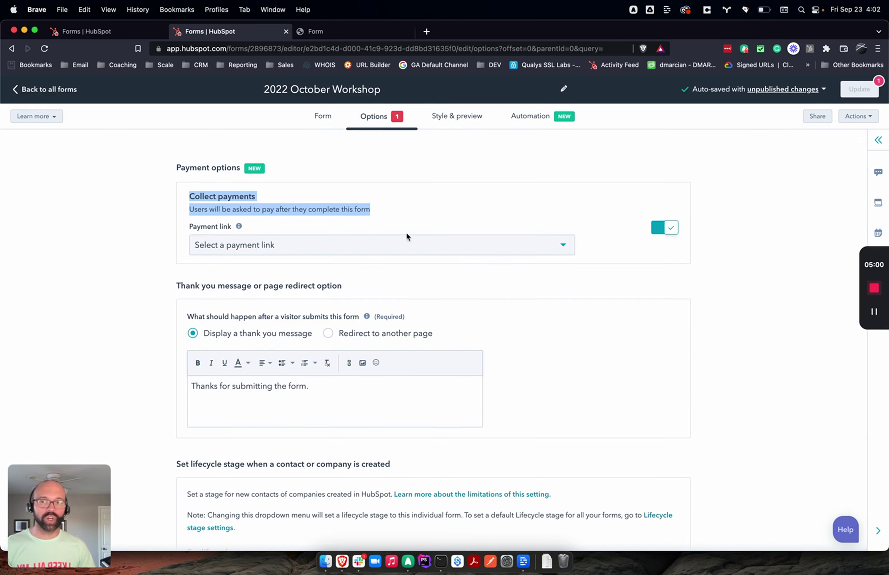
left_click(402, 216)
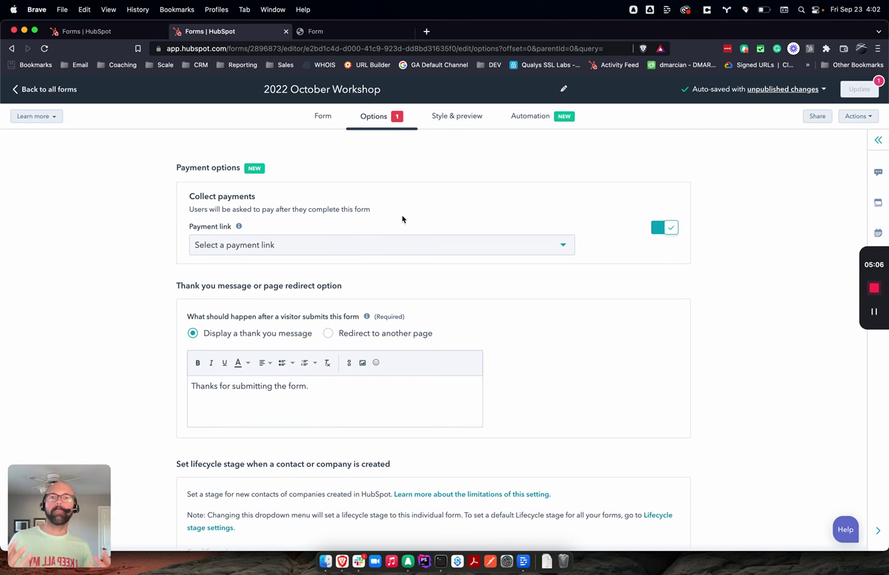
Step: Choose the '2022 October Workshop! | $750' payment link and start publishing the form
left_click(397, 245)
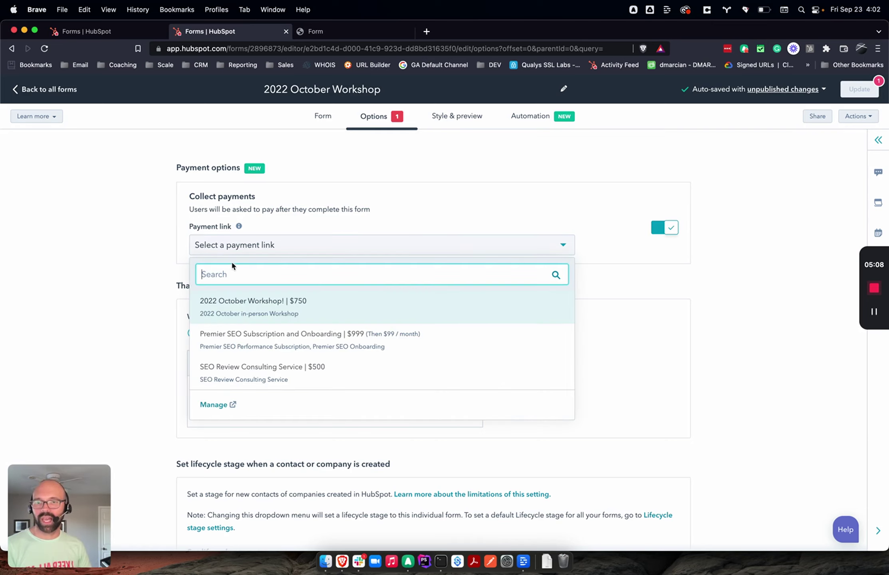
left_click(311, 308)
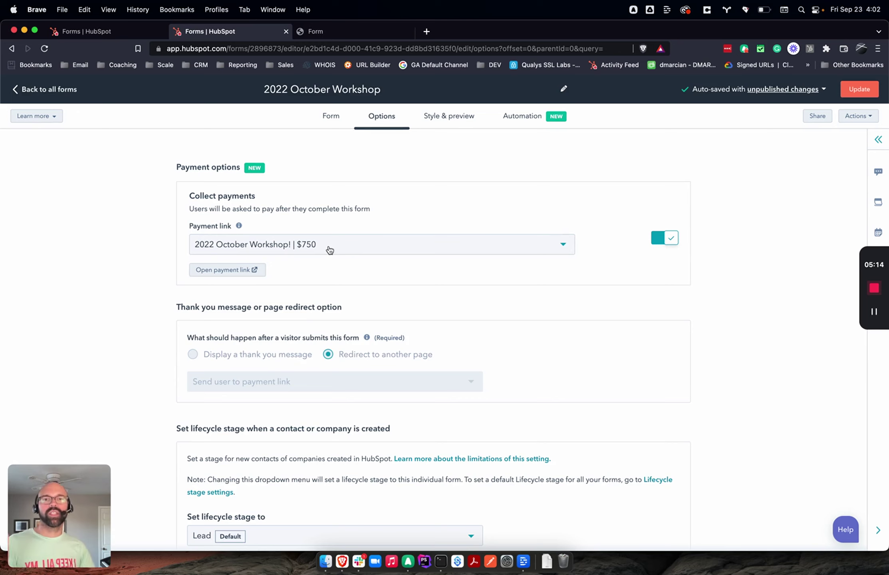
left_click(859, 89)
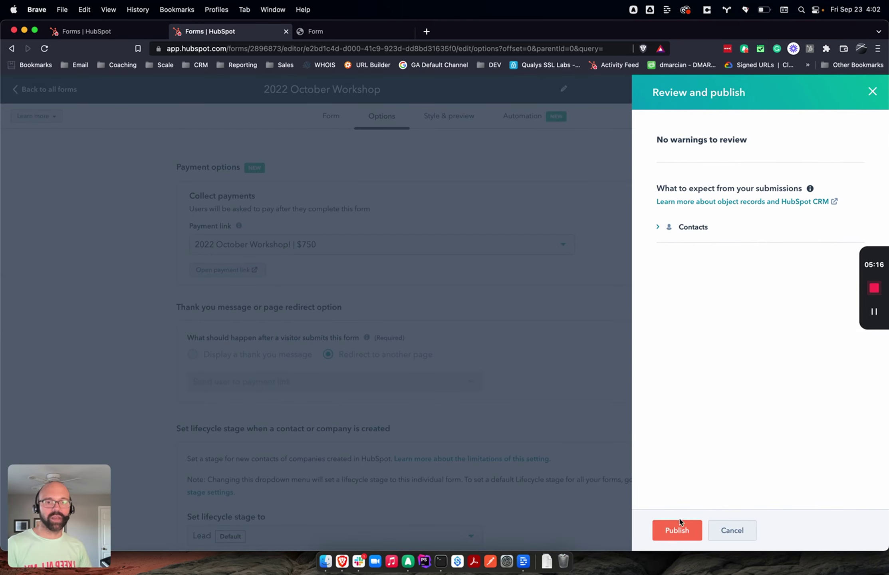
Step: Publish the form and dismiss the share-link confirmation
left_click(677, 530)
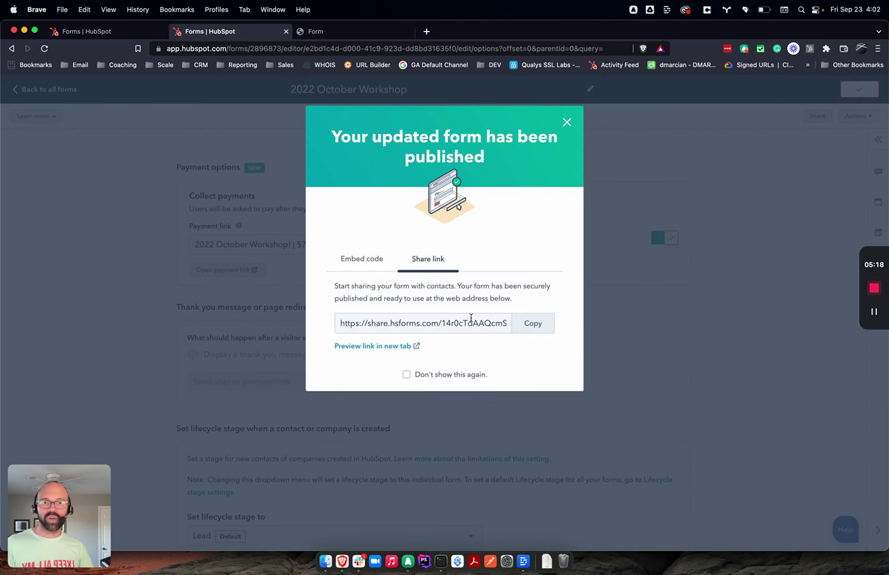
left_click(461, 322)
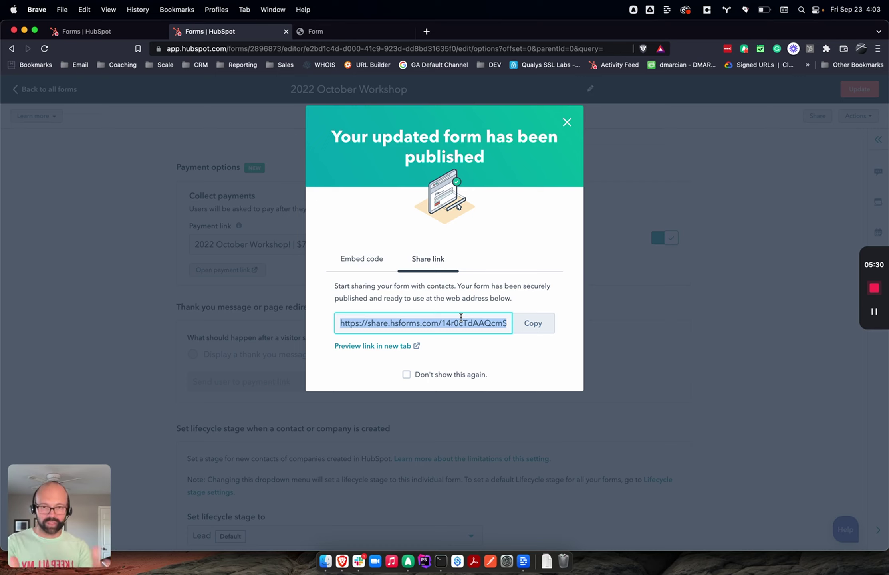
left_click(567, 123)
Step: On the live form, enter a test contact's first name, last name, e-mail address and phone number
left_click(370, 35)
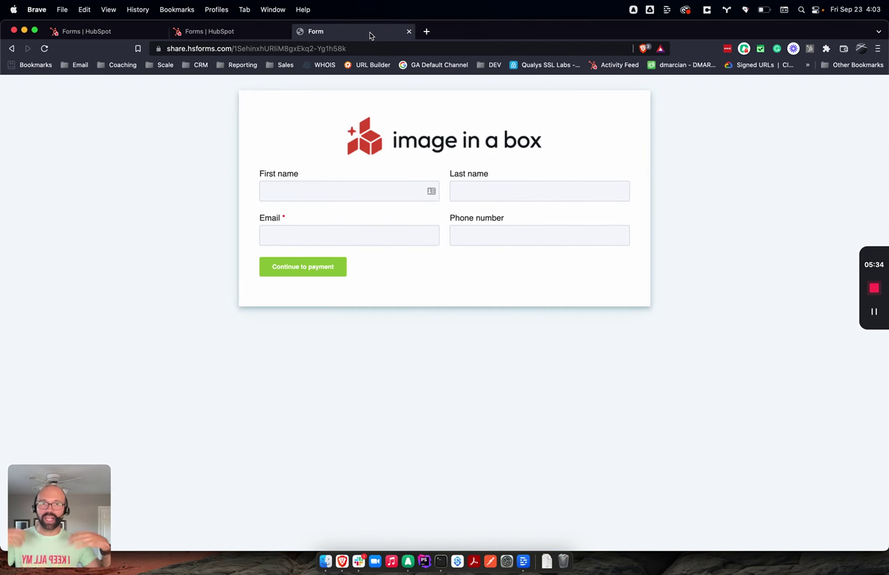
left_click(342, 192)
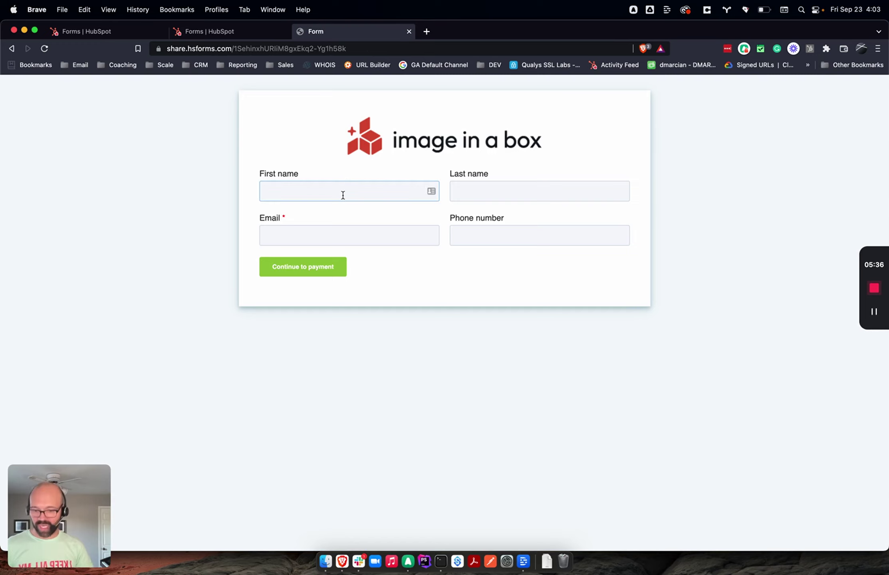
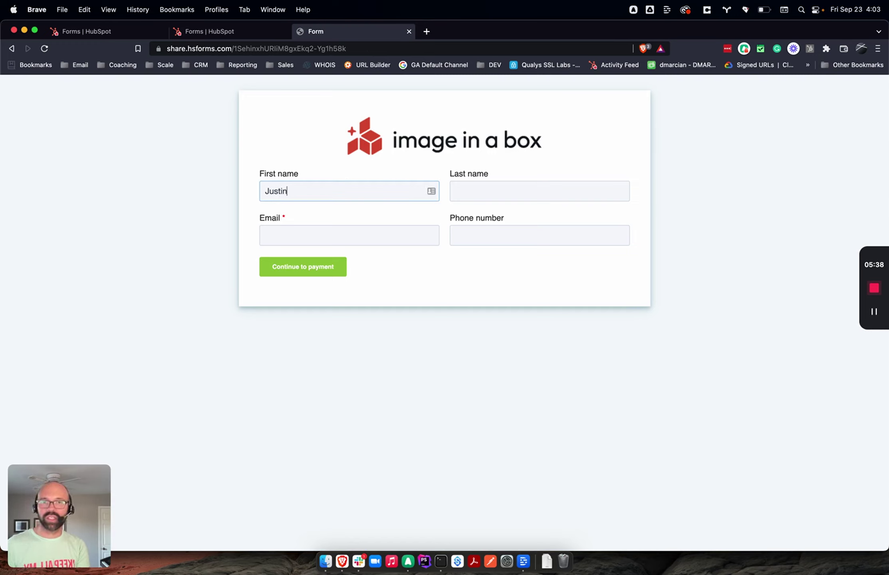
key("Tab")
key("Tab")
type("jg")
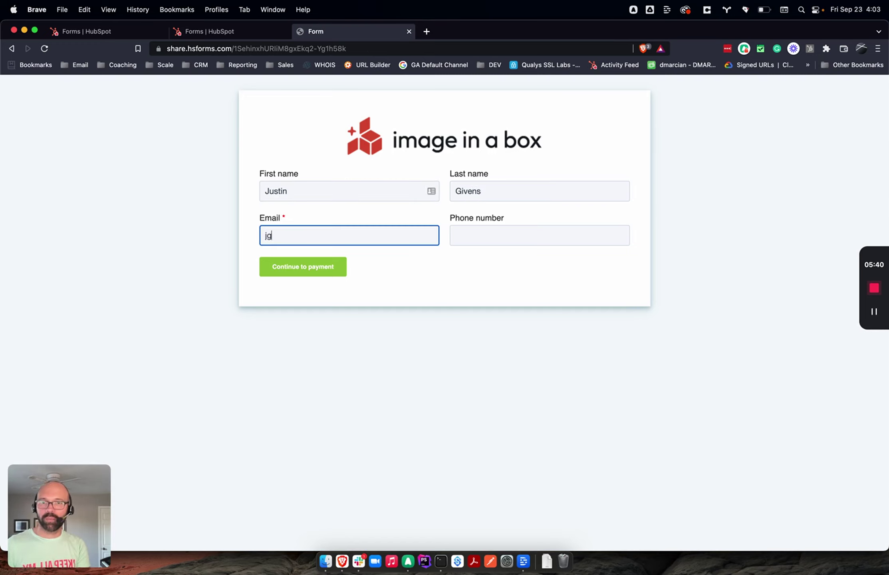
key("BackSpace")
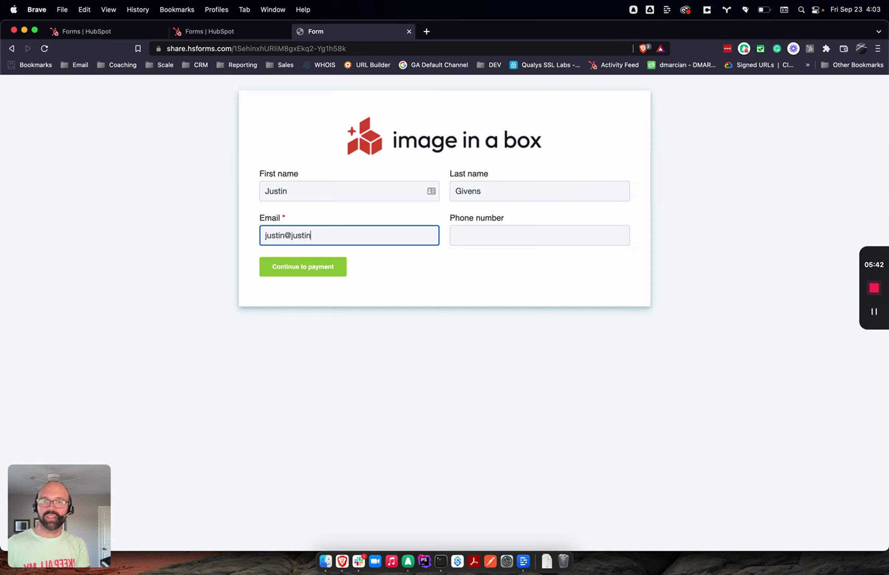
key("Tab")
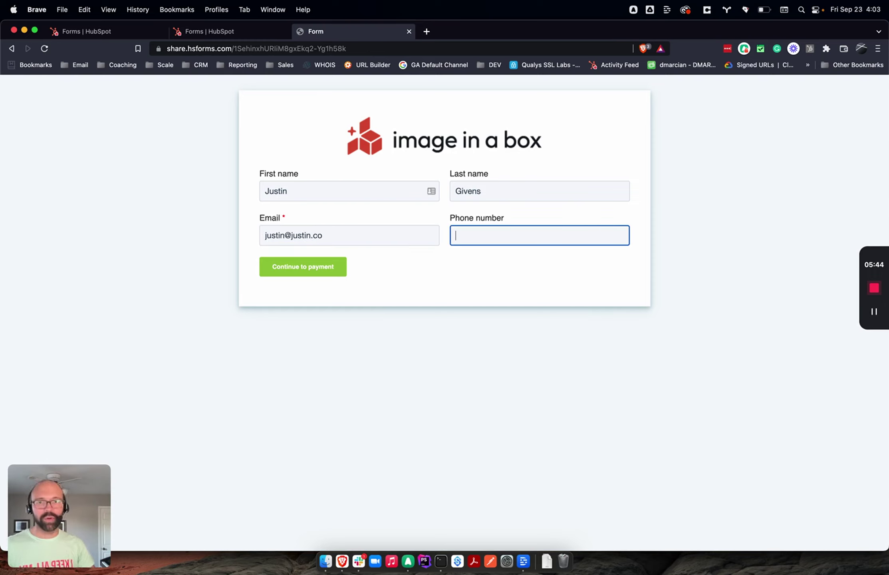
type("256.555.555")
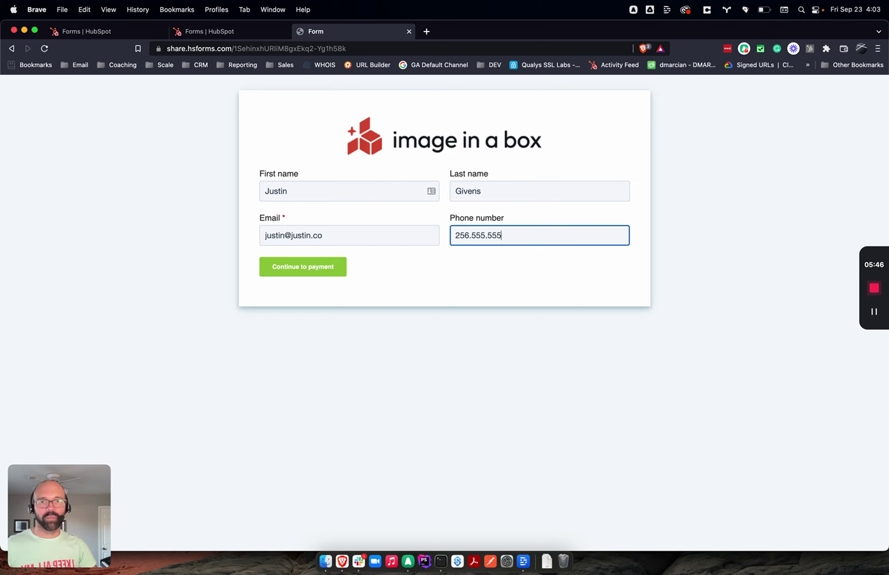
type("5")
left_click(229, 362)
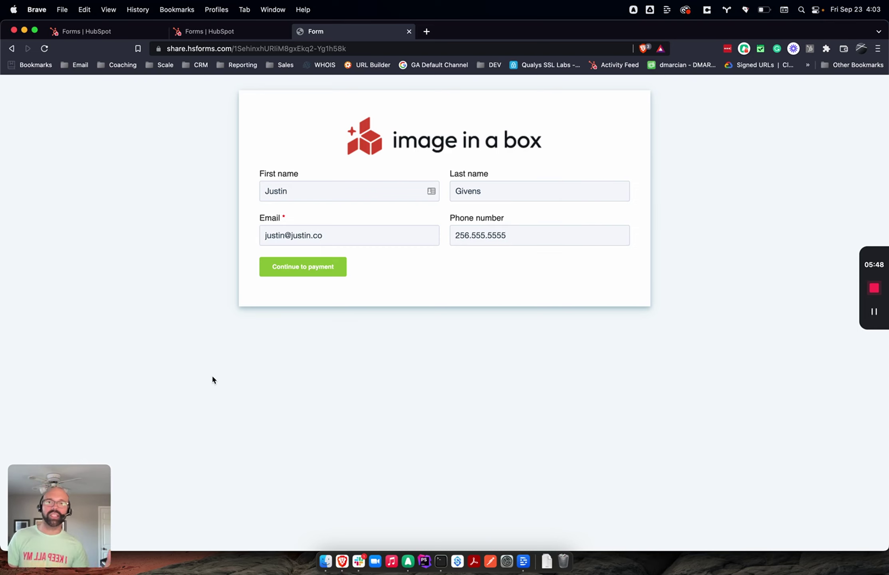
Step: Submit the filled form to reach the Image in a Box checkout with $750.00 due
key("Return")
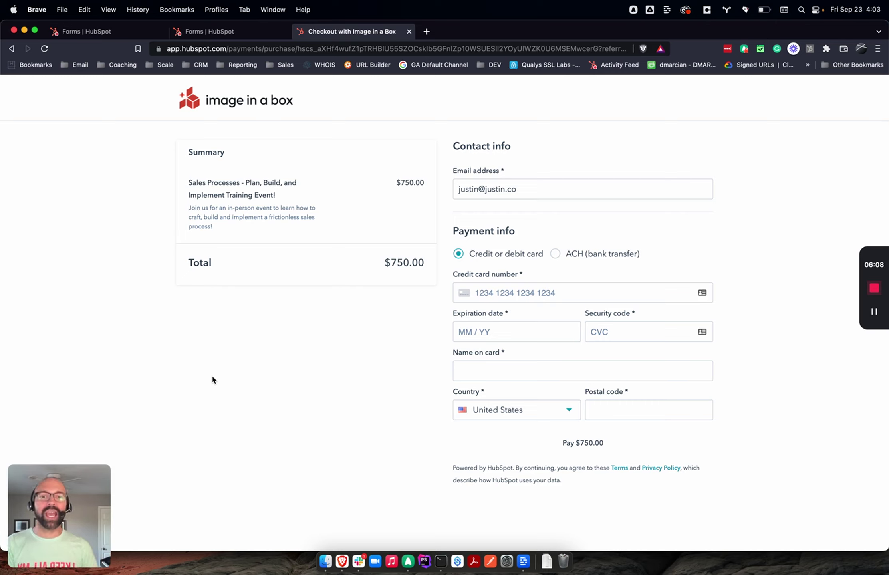
Step: Visit the email, card number, security code and name on card fields without entering card details
left_click_drag(526, 189, 410, 188)
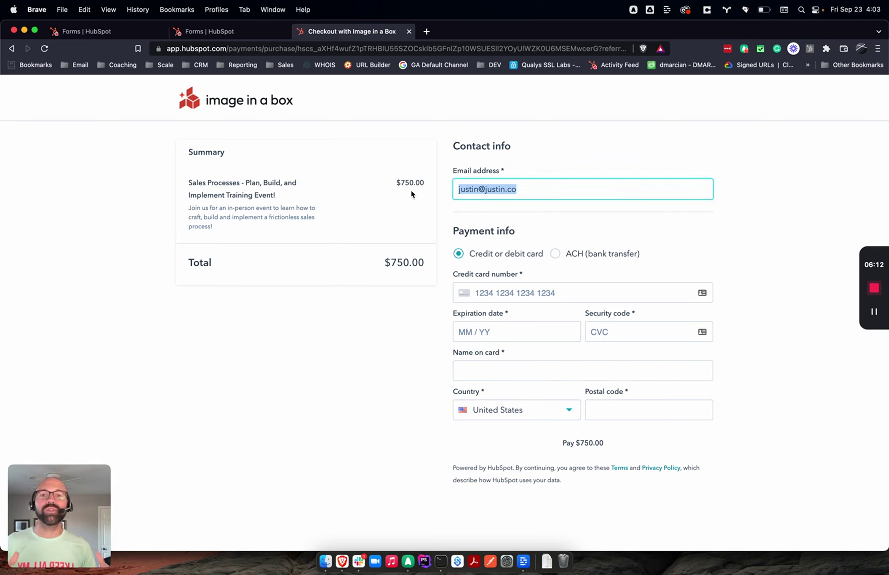
left_click(503, 288)
left_click(617, 334)
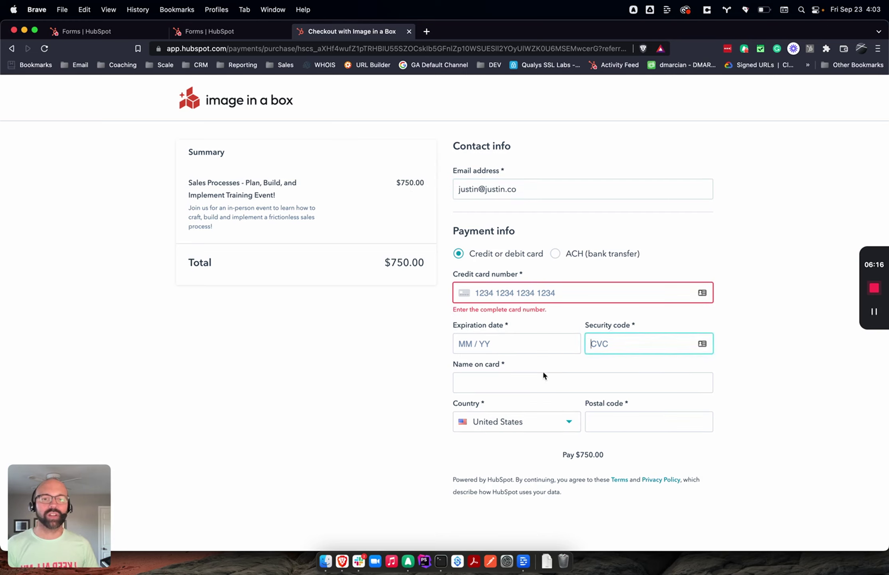
left_click(526, 386)
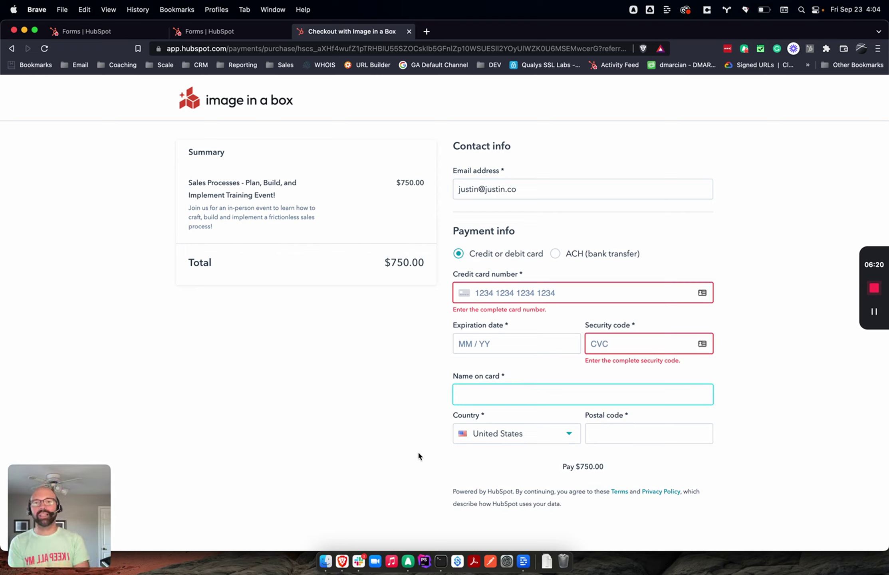
left_click(752, 218)
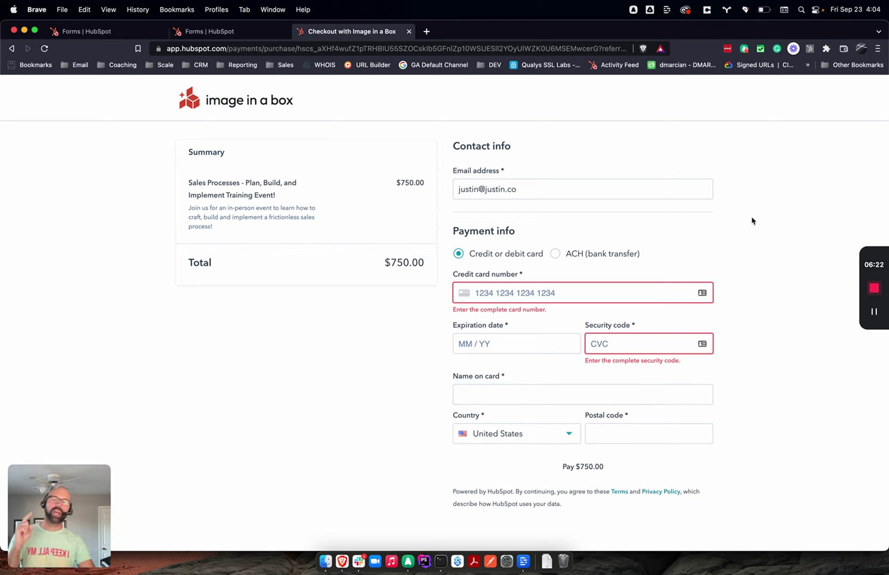